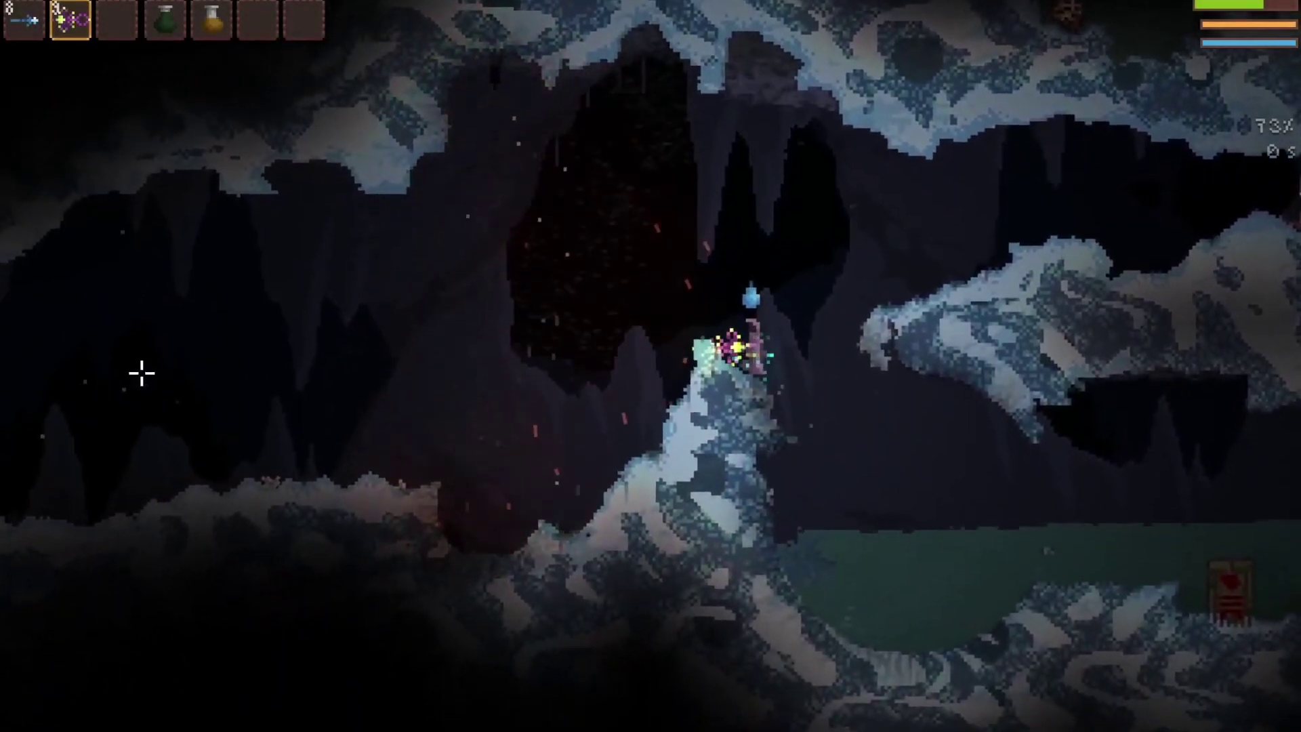
pyautogui.press('Tab')
pyautogui.press('1')
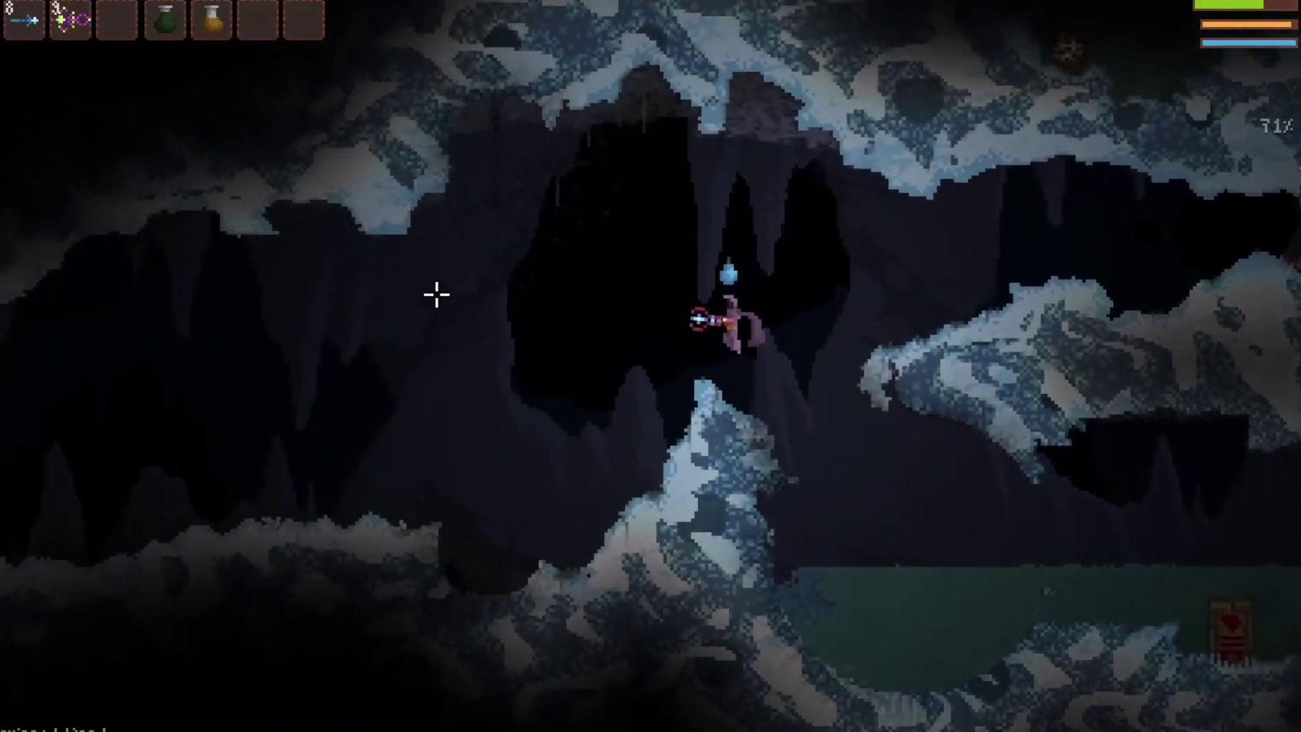
pyautogui.press('a')
pyautogui.press('1')
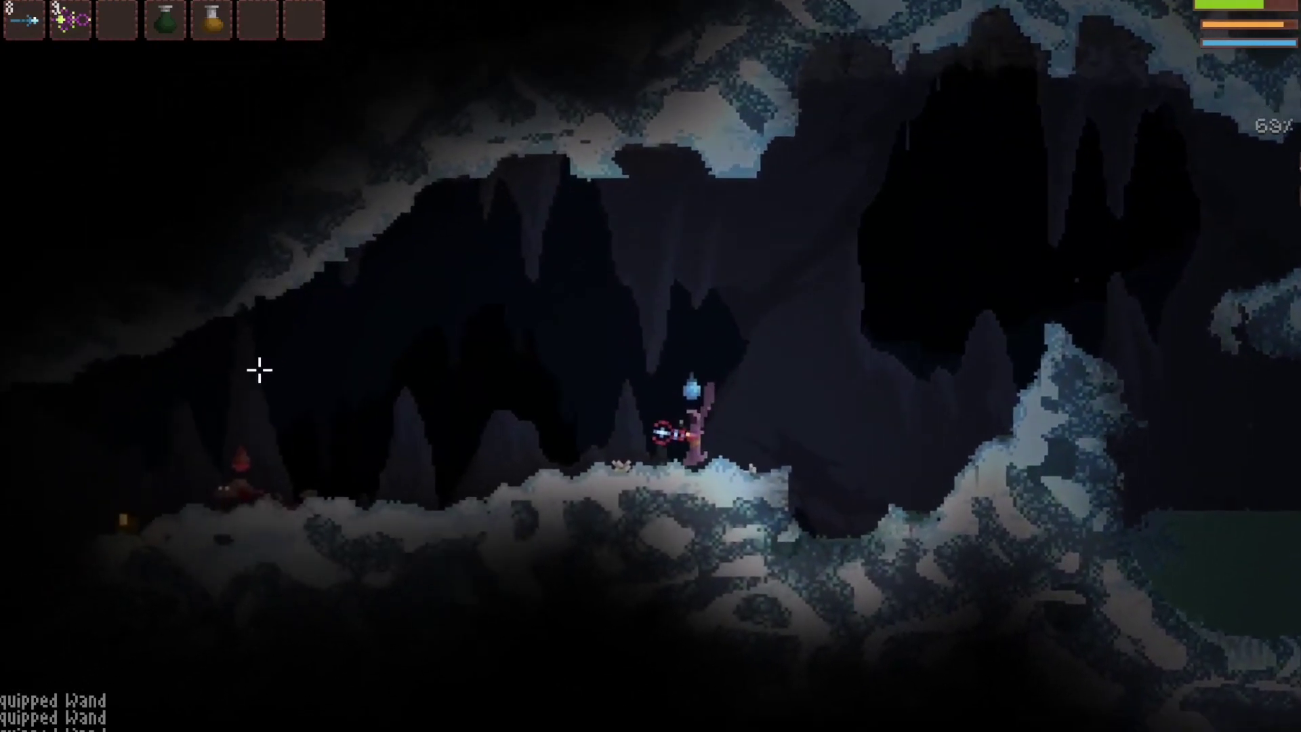
pyautogui.press('w')
pyautogui.press('a')
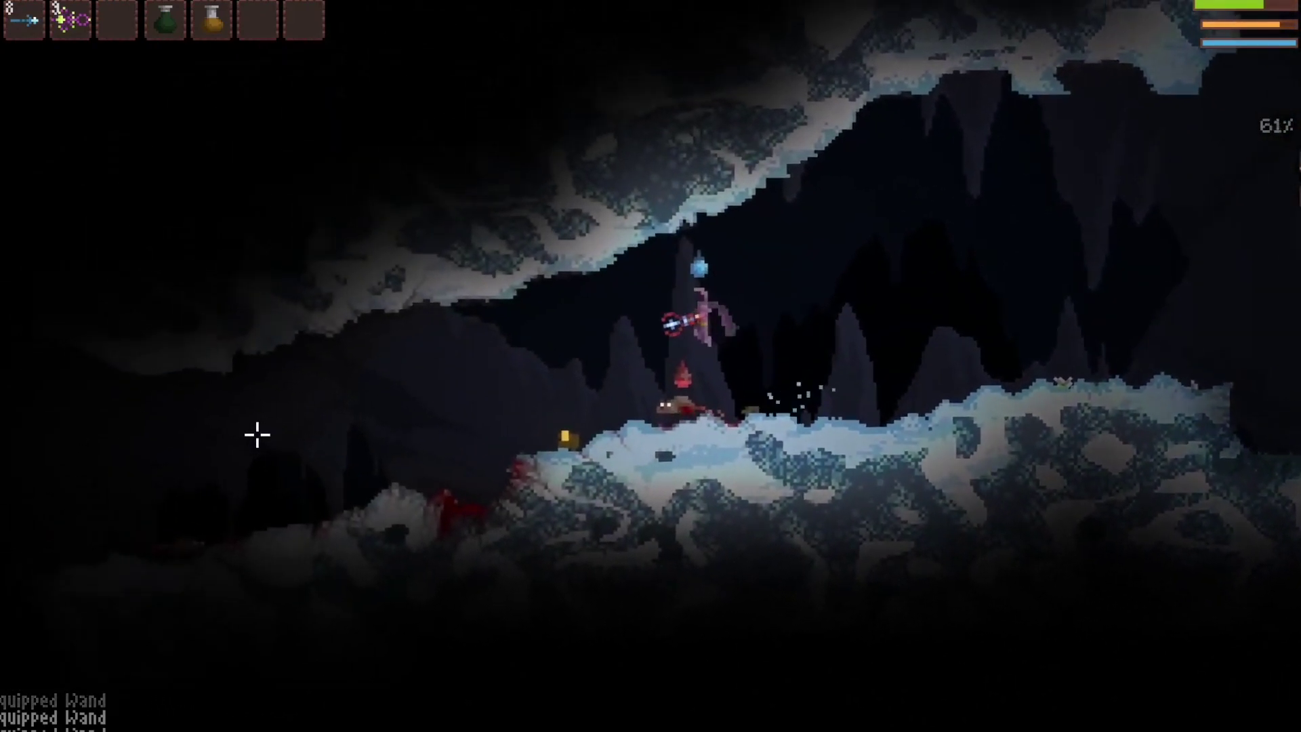
pyautogui.press('a')
pyautogui.press('w')
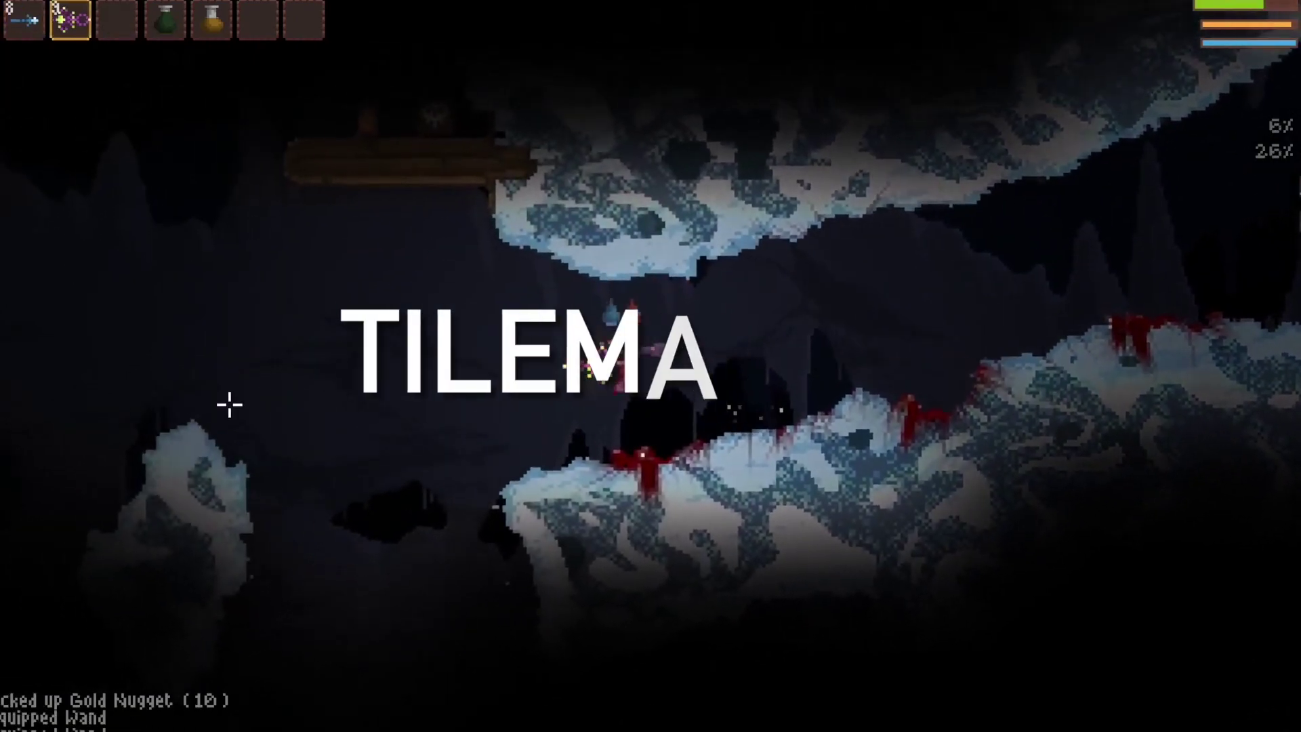
pyautogui.press('a')
pyautogui.press('w')
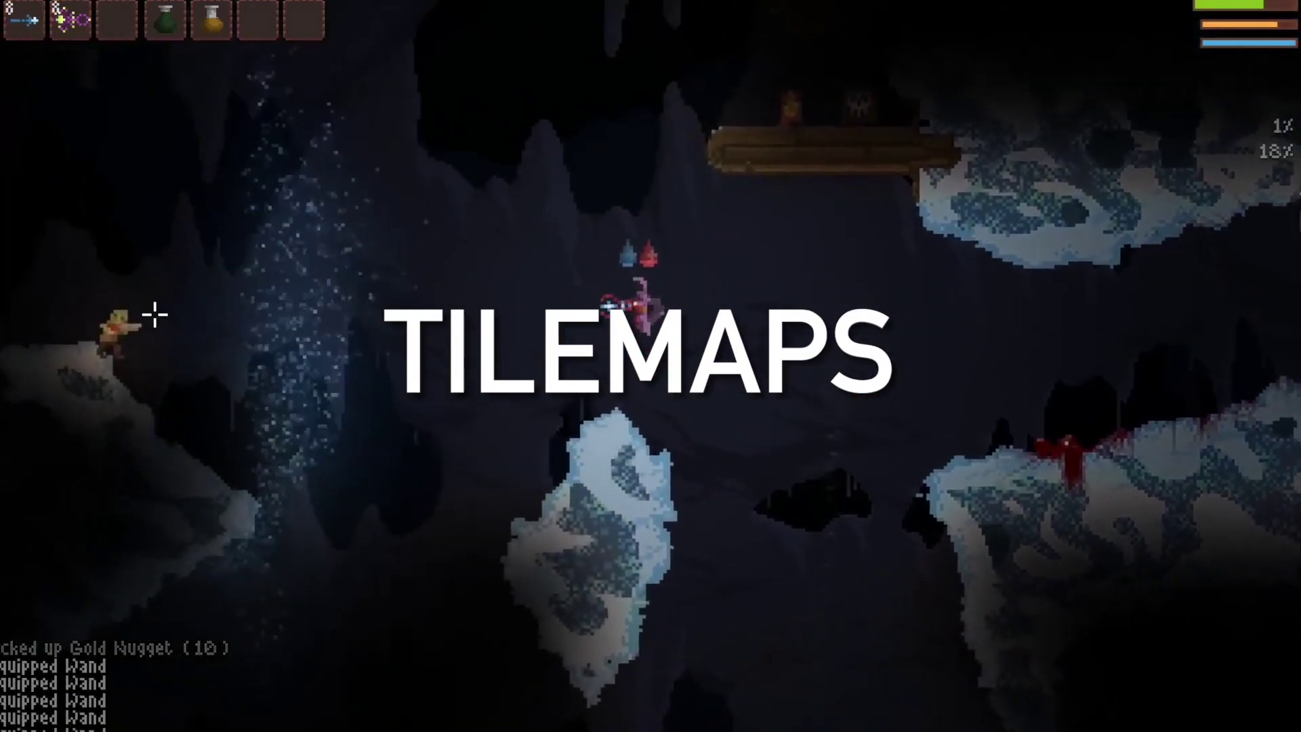
pyautogui.click(165, 319)
pyautogui.press('a')
pyautogui.press('2')
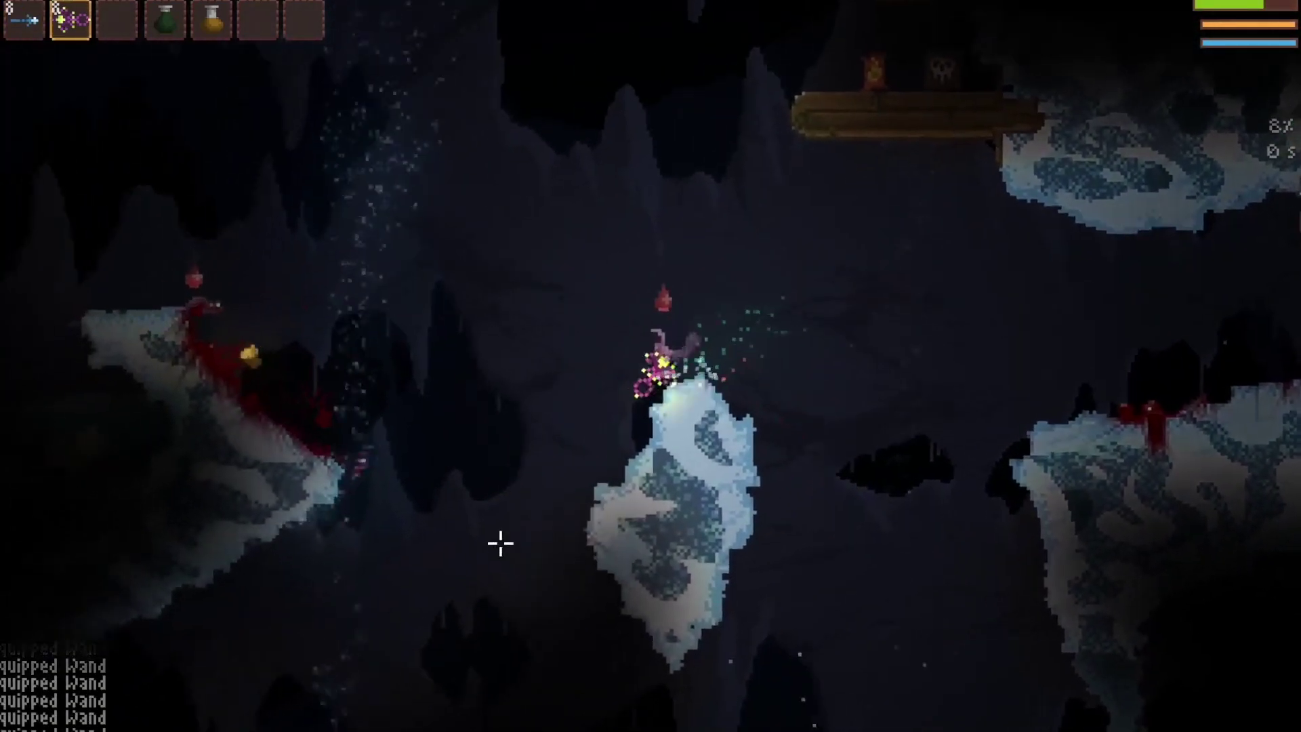
pyautogui.press('w')
pyautogui.click(529, 542)
pyautogui.press('a')
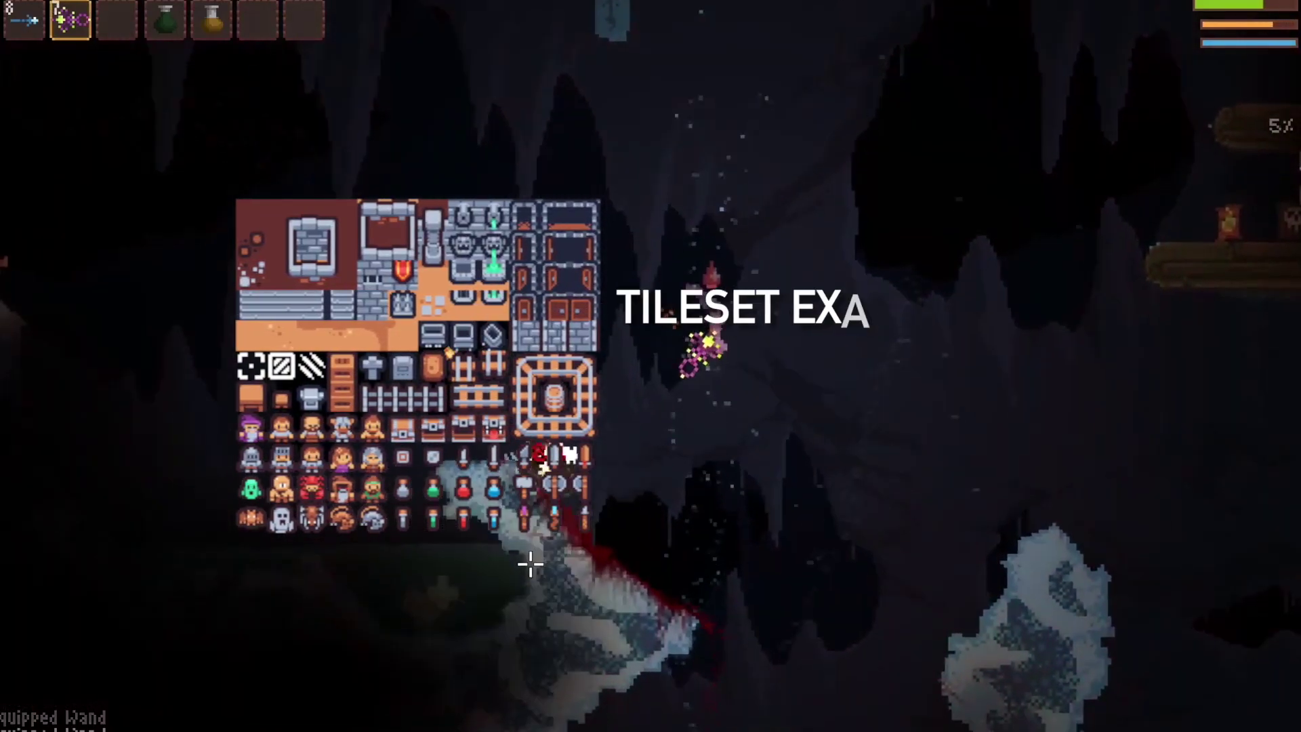
pyautogui.press('d')
pyautogui.click(531, 543)
pyautogui.press('w')
pyautogui.press('d')
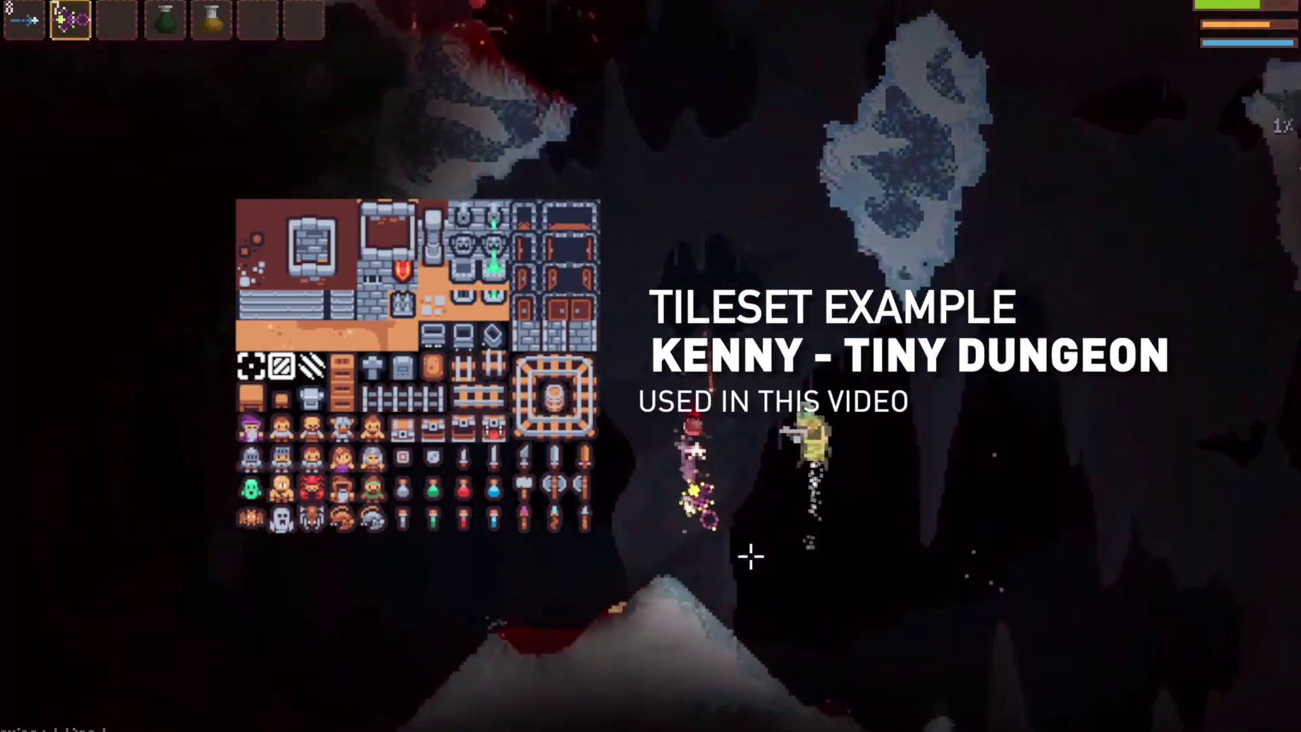
pyautogui.press('a')
pyautogui.click(793, 205)
pyautogui.press('1')
pyautogui.press('w')
pyautogui.press('a')
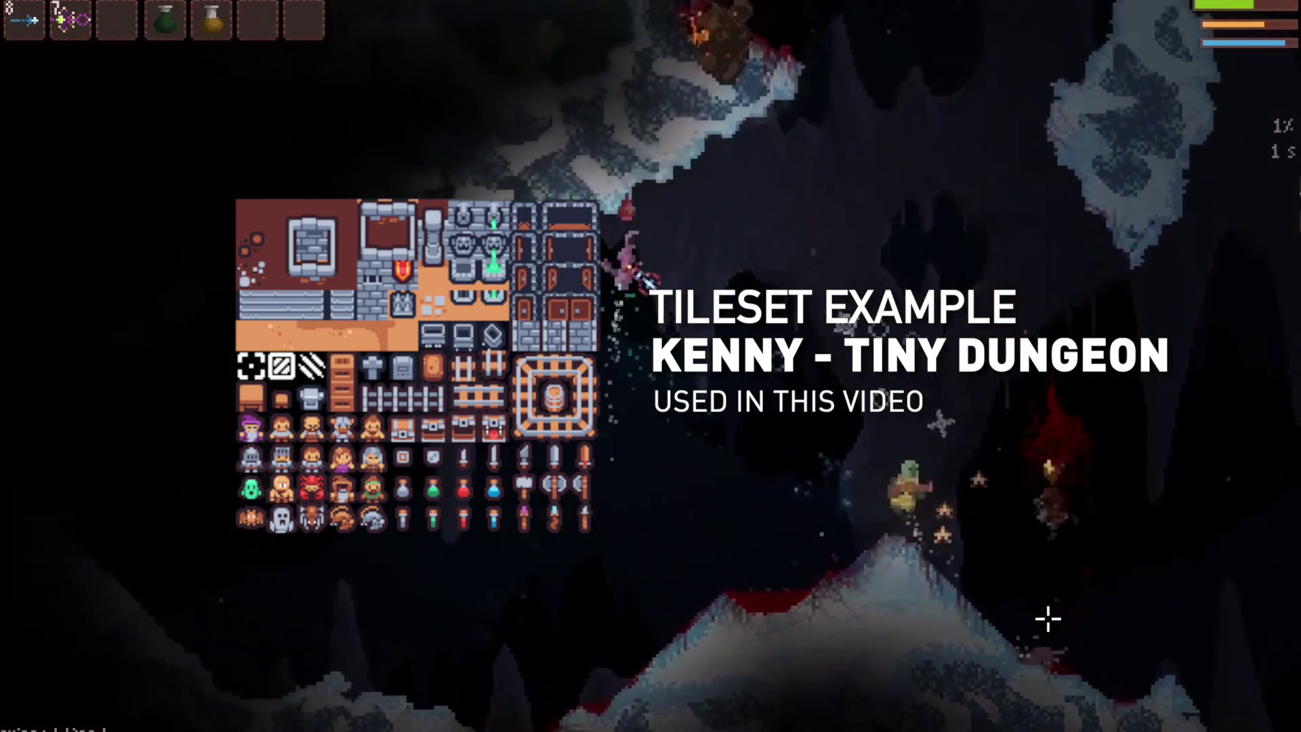
pyautogui.click(912, 662)
pyautogui.press('d')
pyautogui.click(923, 544)
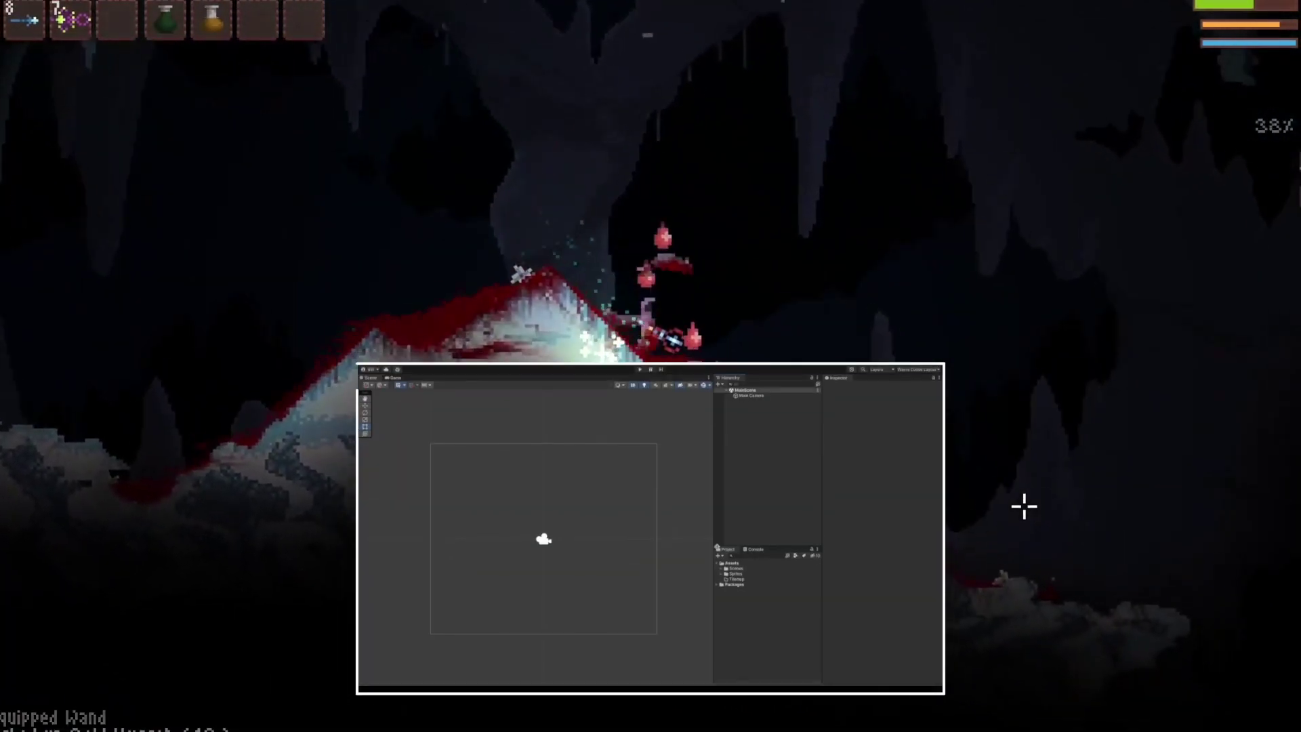
# Step: Select Tilemap Sprite in the Sprites folder and set its sprite mode to Multiple with 16 pixels per unit
pyautogui.click(721, 574)
pyautogui.click(739, 580)
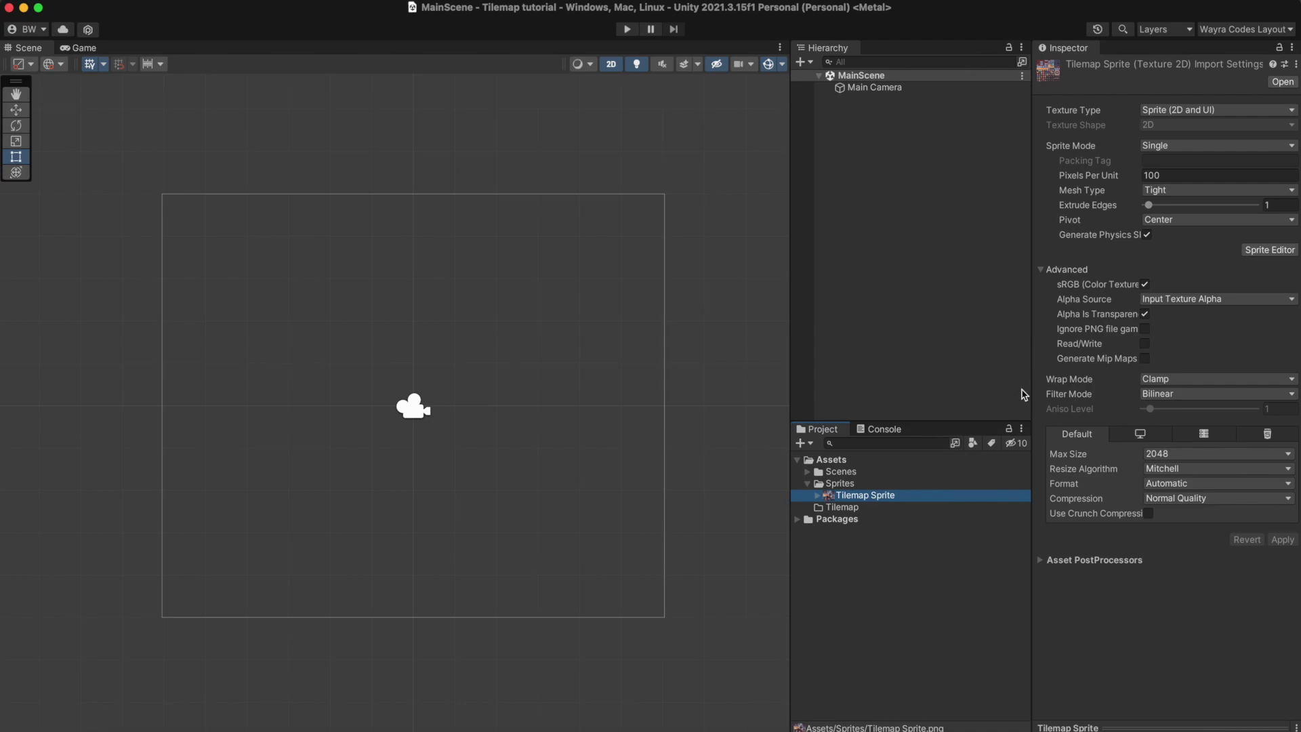
pyautogui.click(1156, 146)
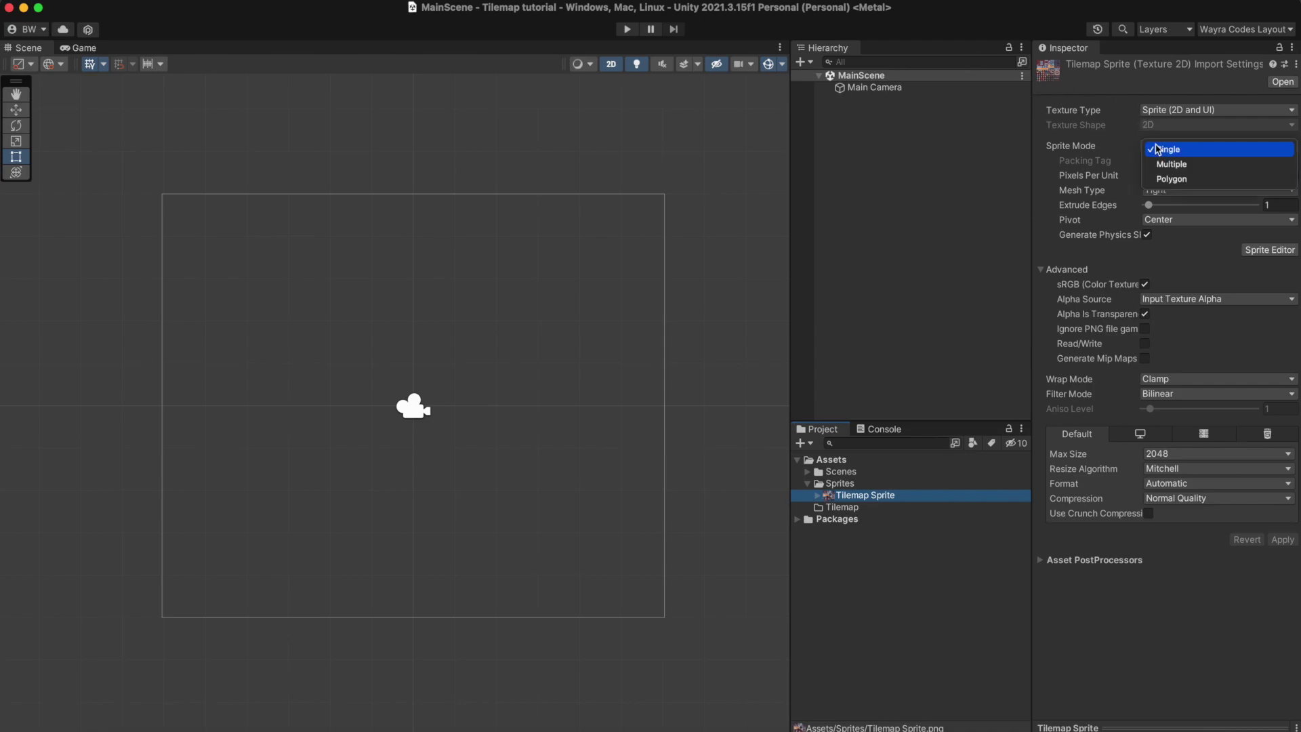
pyautogui.click(1164, 162)
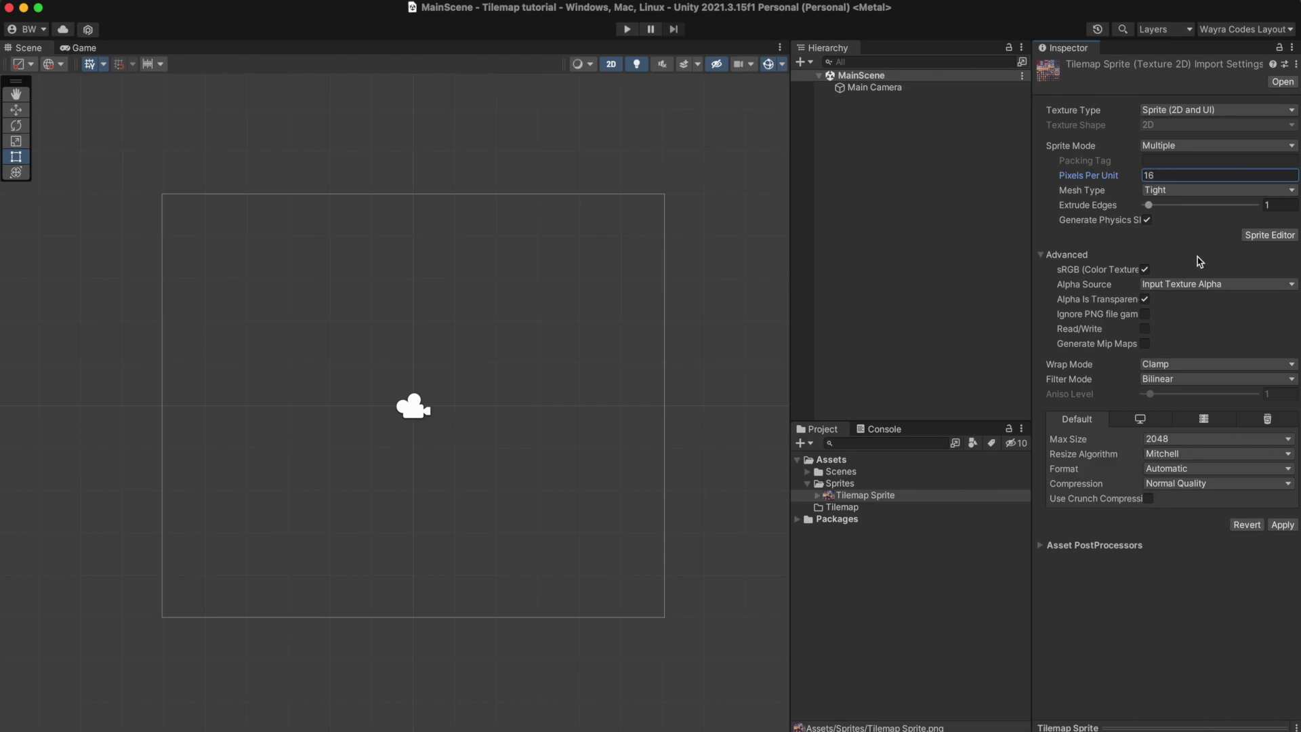
# Step: Set the texture's compression to None and its filter mode to Point (no filter), and apply the import settings
pyautogui.click(1171, 483)
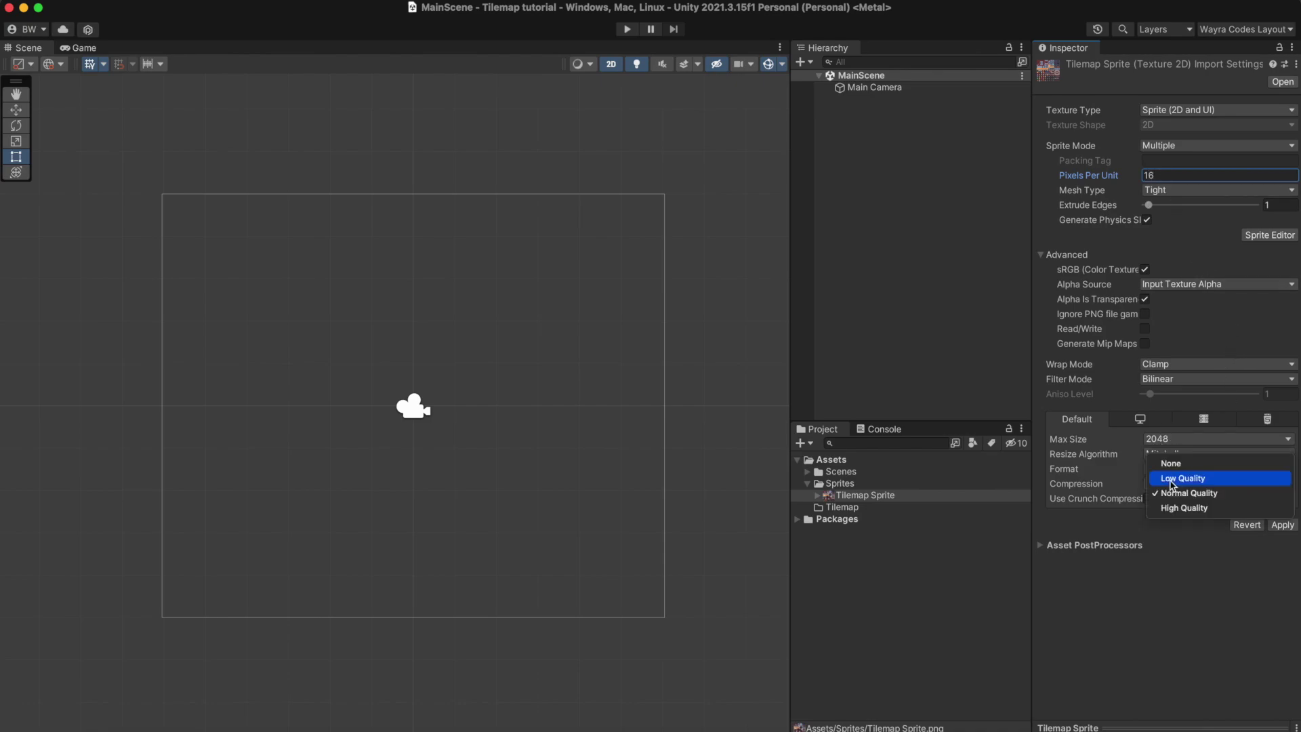
pyautogui.click(1171, 463)
pyautogui.click(1153, 379)
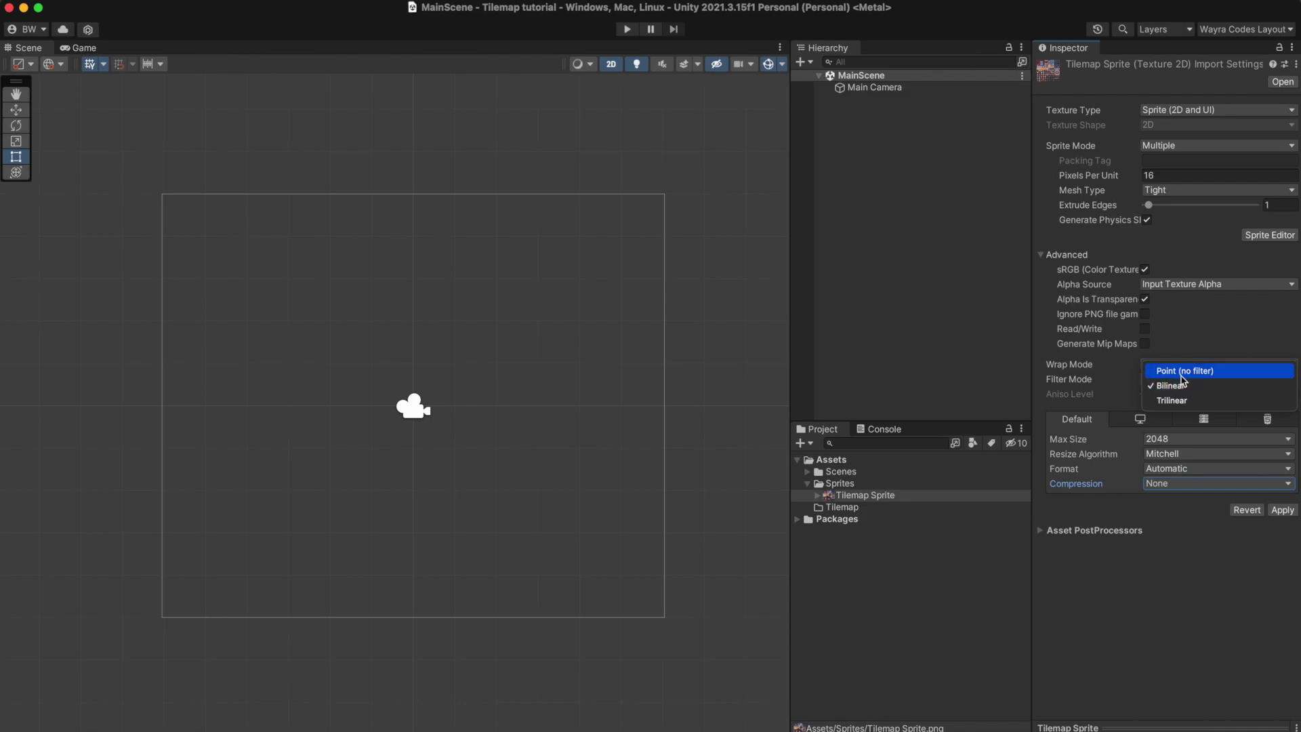
pyautogui.click(1283, 510)
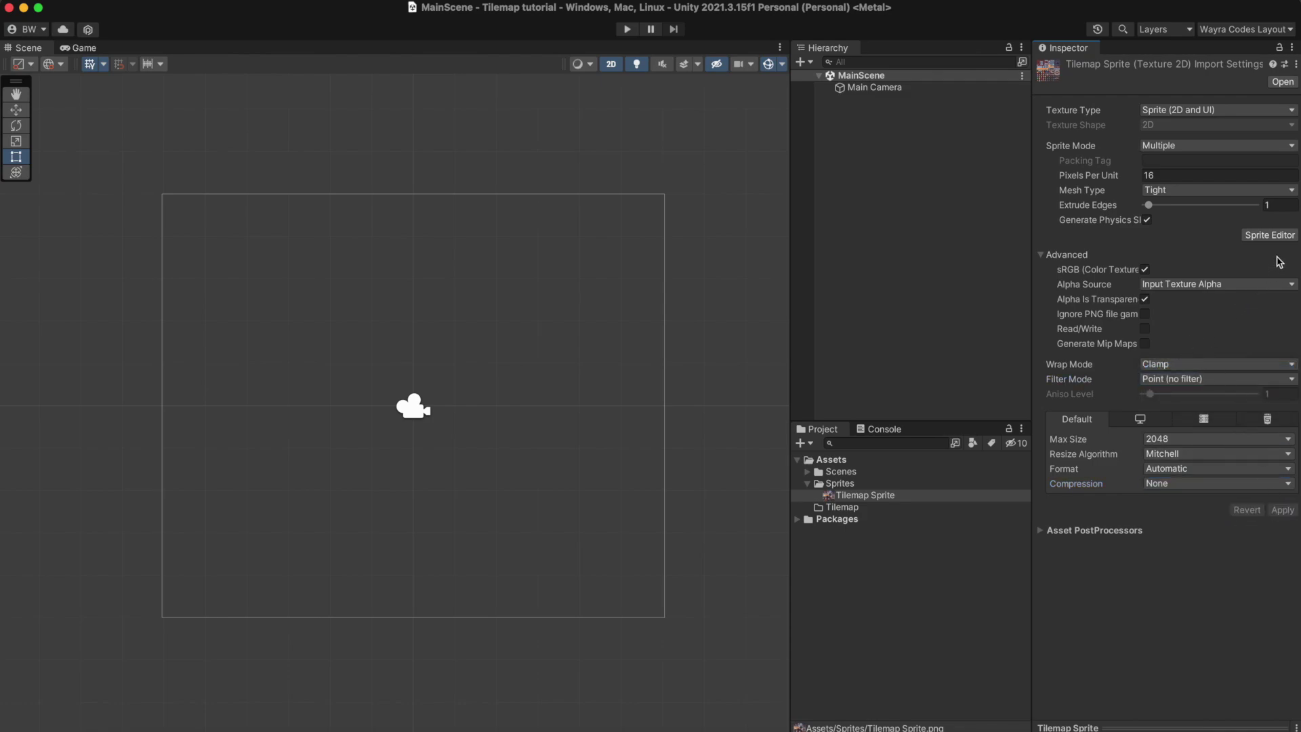
# Step: Open the texture in the Sprite Editor and set slicing to Grid By Cell Size with 16 × 16 pixels
pyautogui.click(1272, 236)
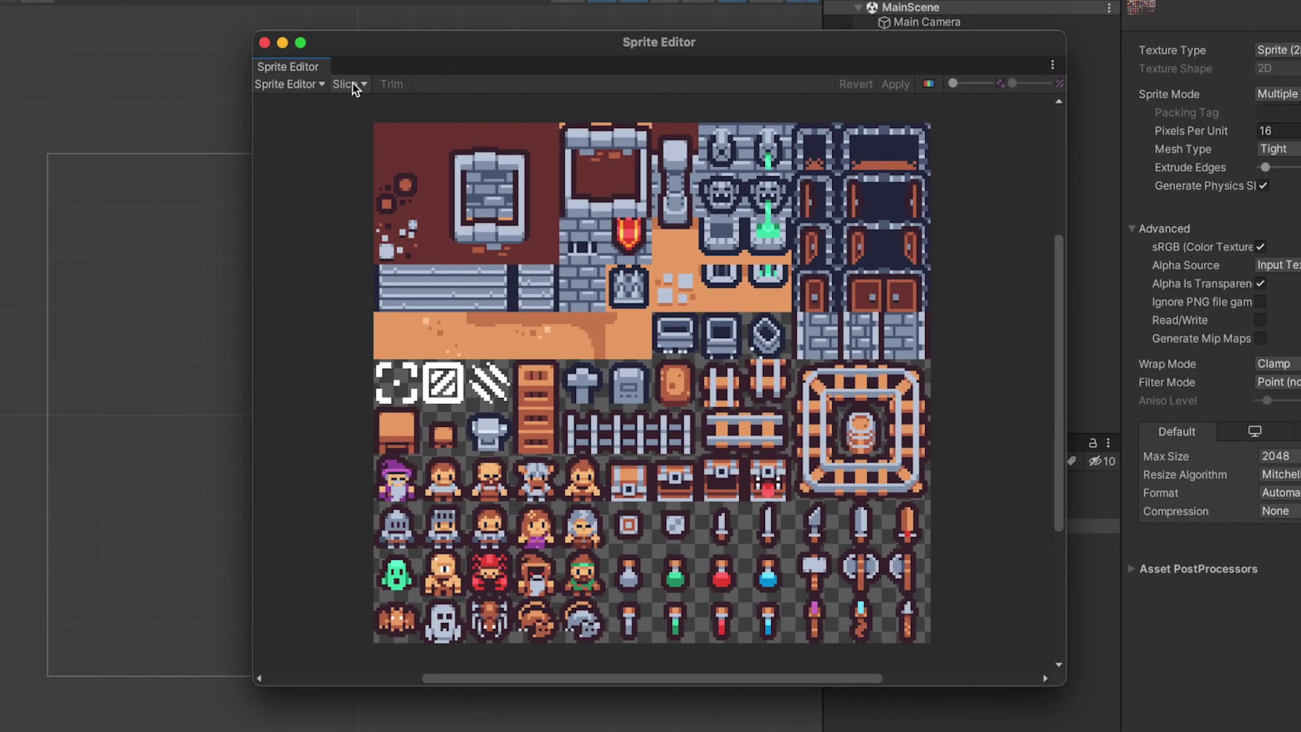
pyautogui.click(348, 84)
pyautogui.click(470, 102)
pyautogui.click(486, 125)
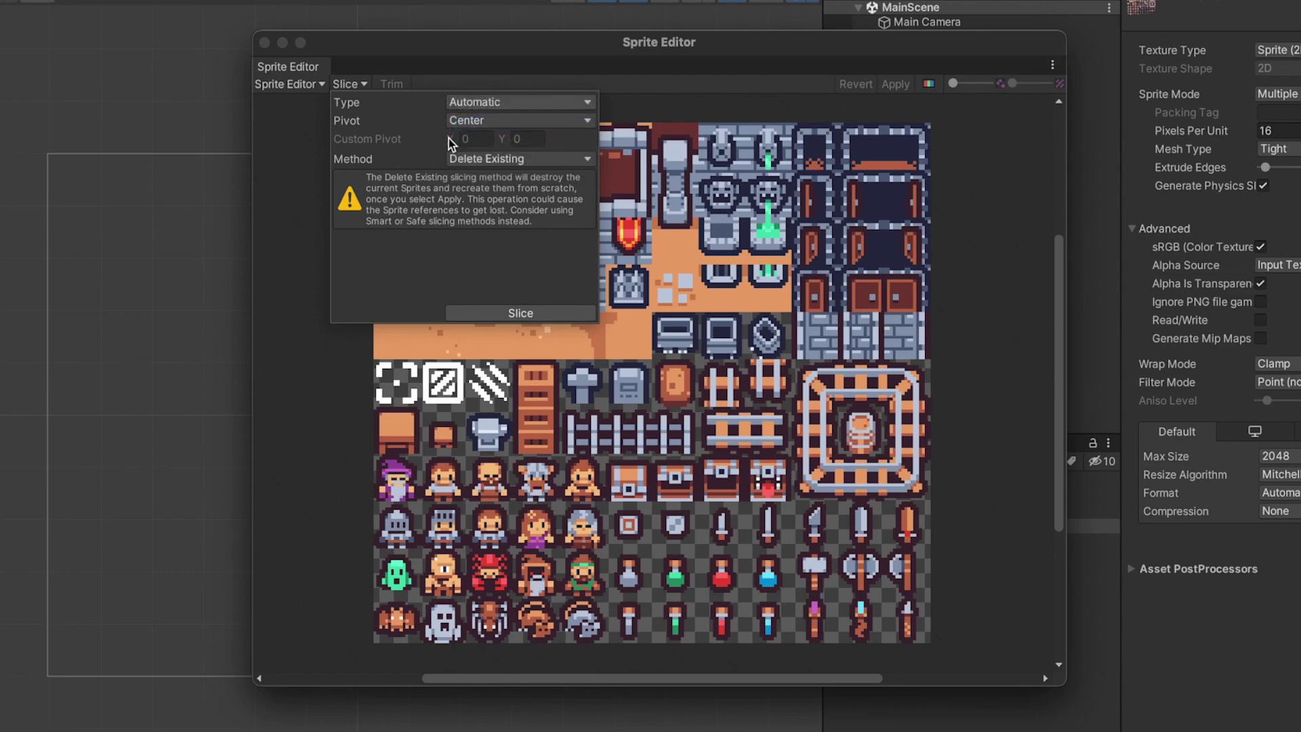
pyautogui.click(481, 121)
pyautogui.write('16')
pyautogui.press('Tab')
pyautogui.write('16')
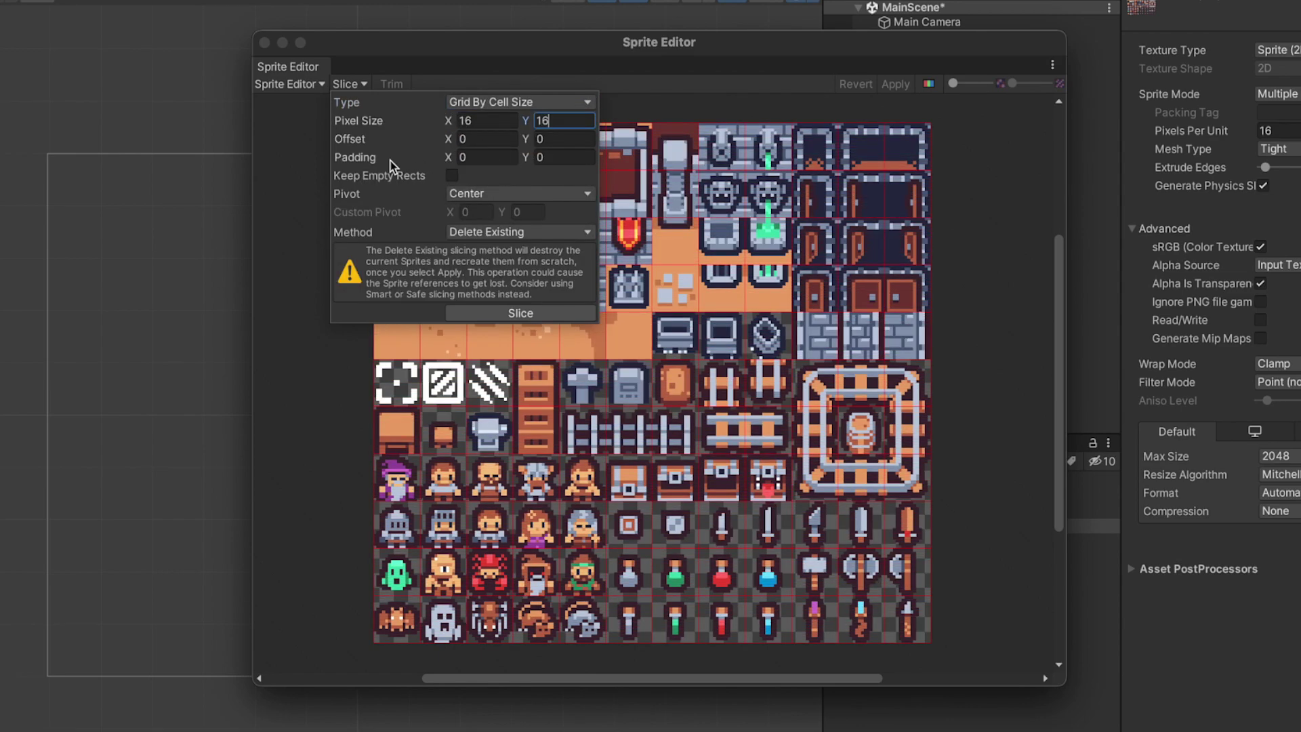
# Step: Set the slicing method to Smart and slice the tileset
pyautogui.click(515, 232)
pyautogui.click(511, 255)
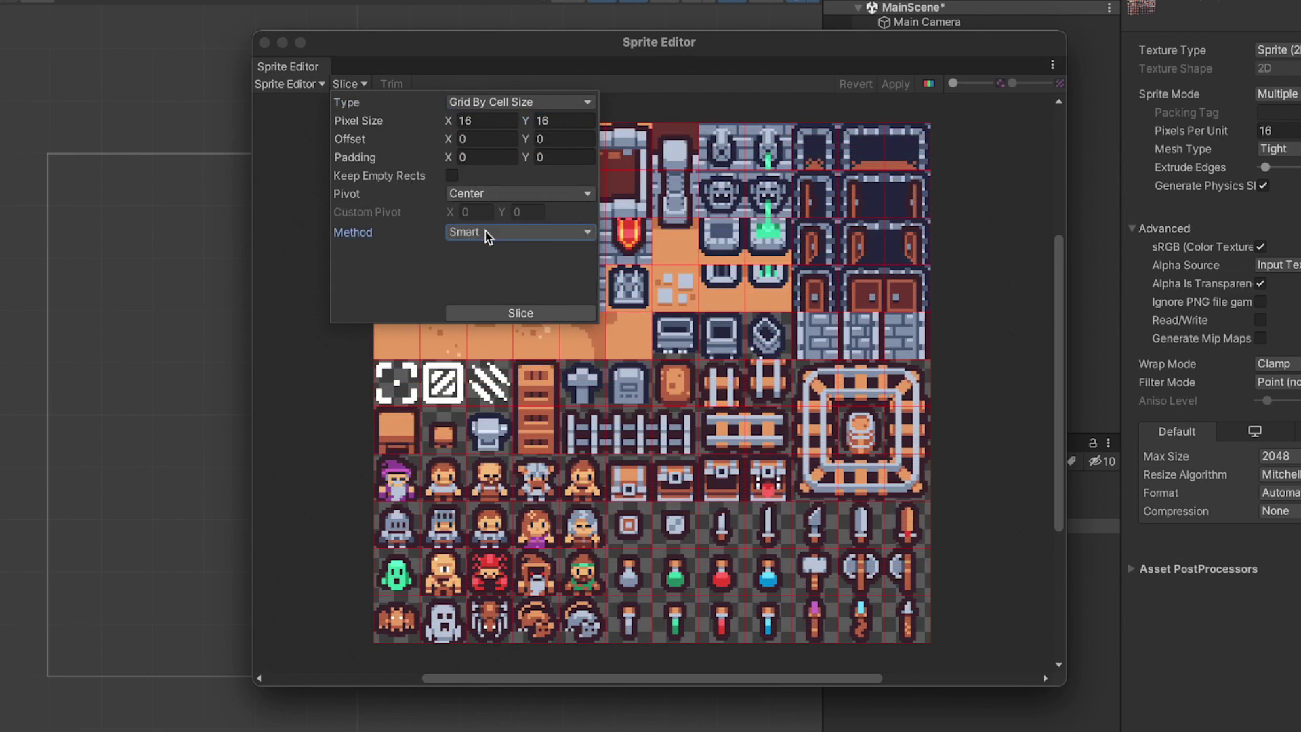
pyautogui.click(522, 311)
# Step: Spot-check the sliced tiles, apply the slicing and close the Sprite Editor, reviewing the individual sprites under Tilemap Sprite
pyautogui.click(715, 143)
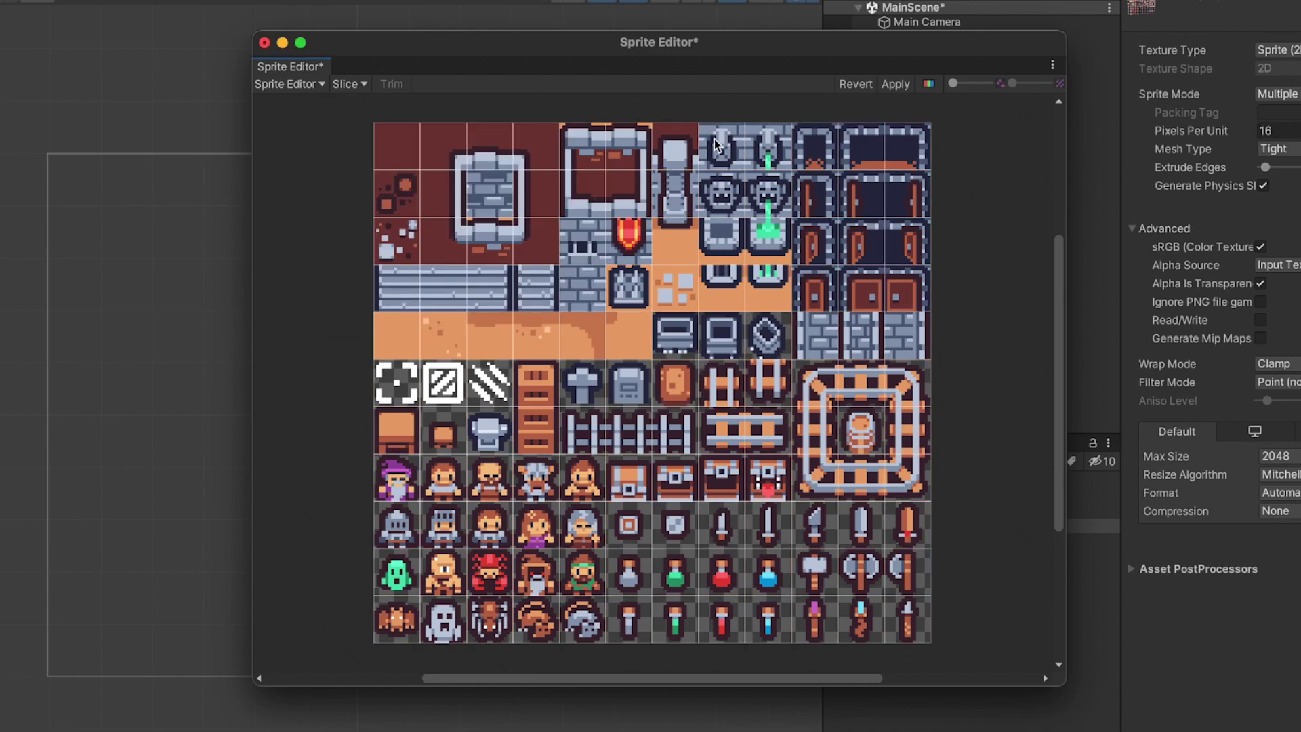
pyautogui.click(435, 154)
pyautogui.click(542, 157)
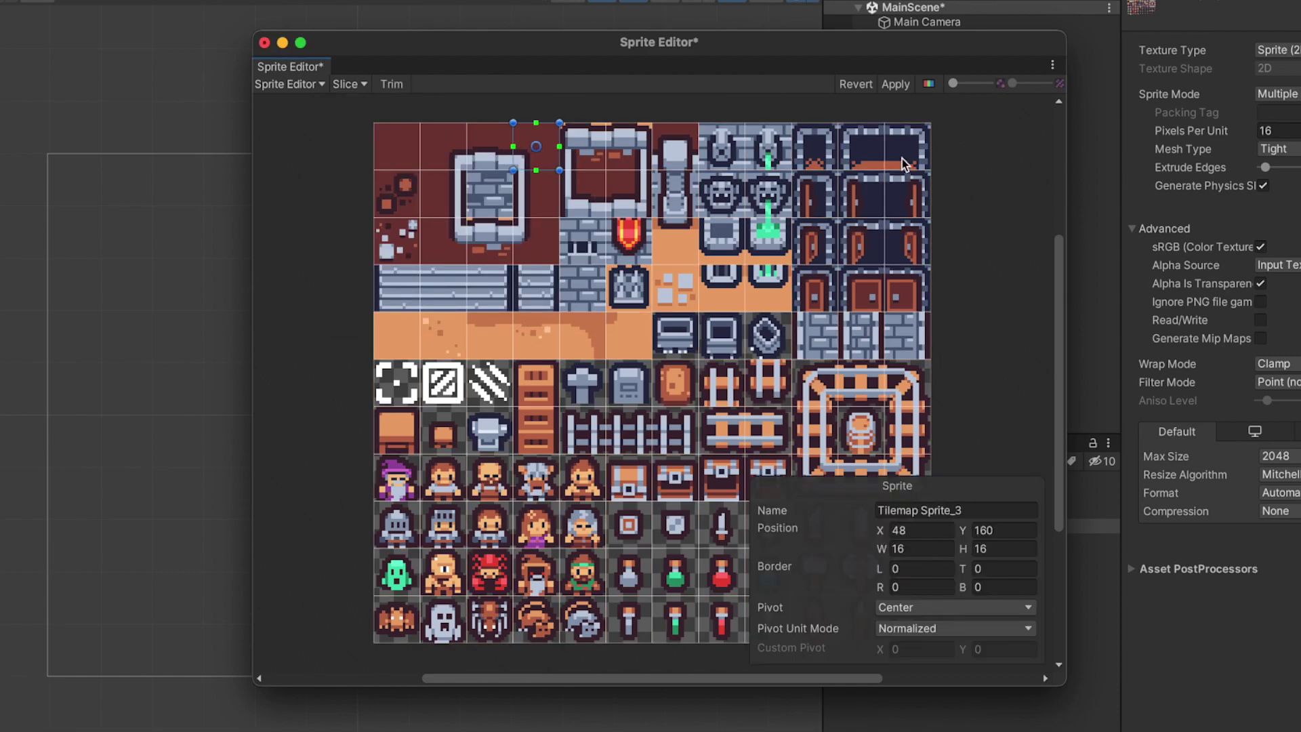
pyautogui.click(895, 84)
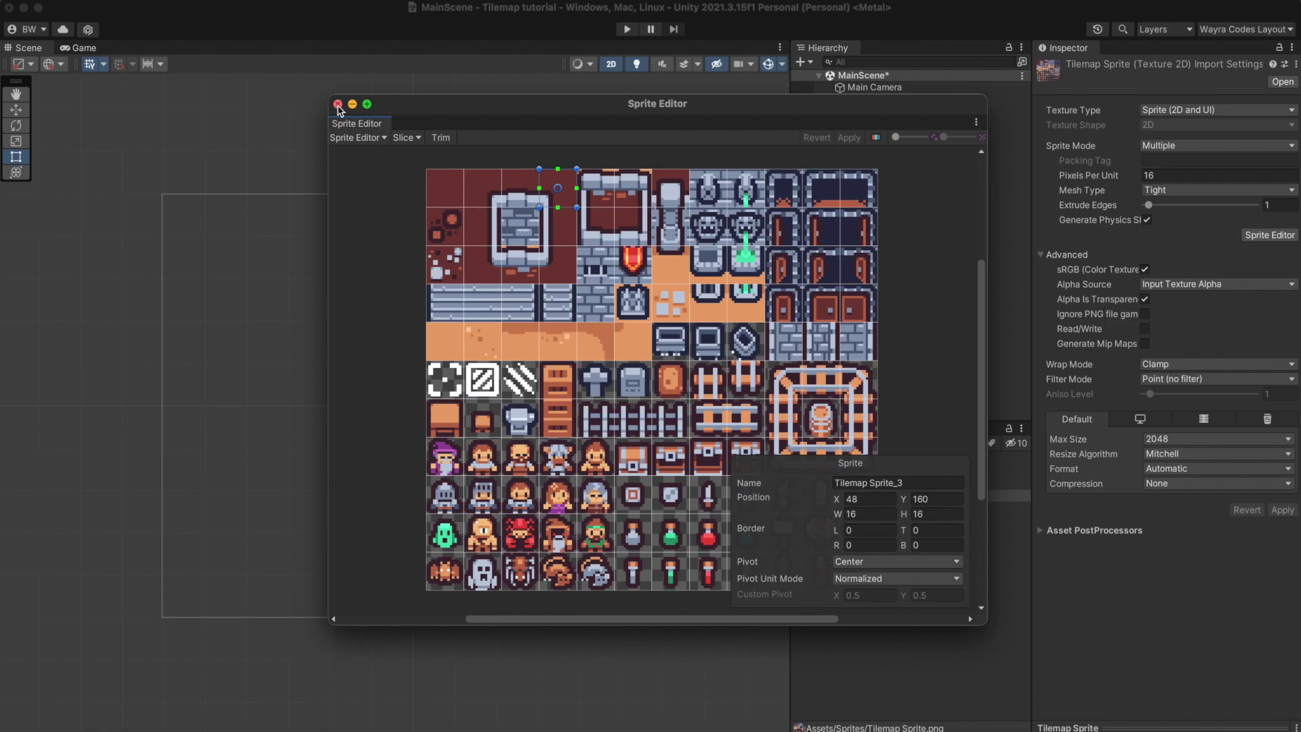
pyautogui.click(338, 105)
pyautogui.click(815, 495)
pyautogui.scroll(-10, 892, 550)
pyautogui.scroll(10, 883, 540)
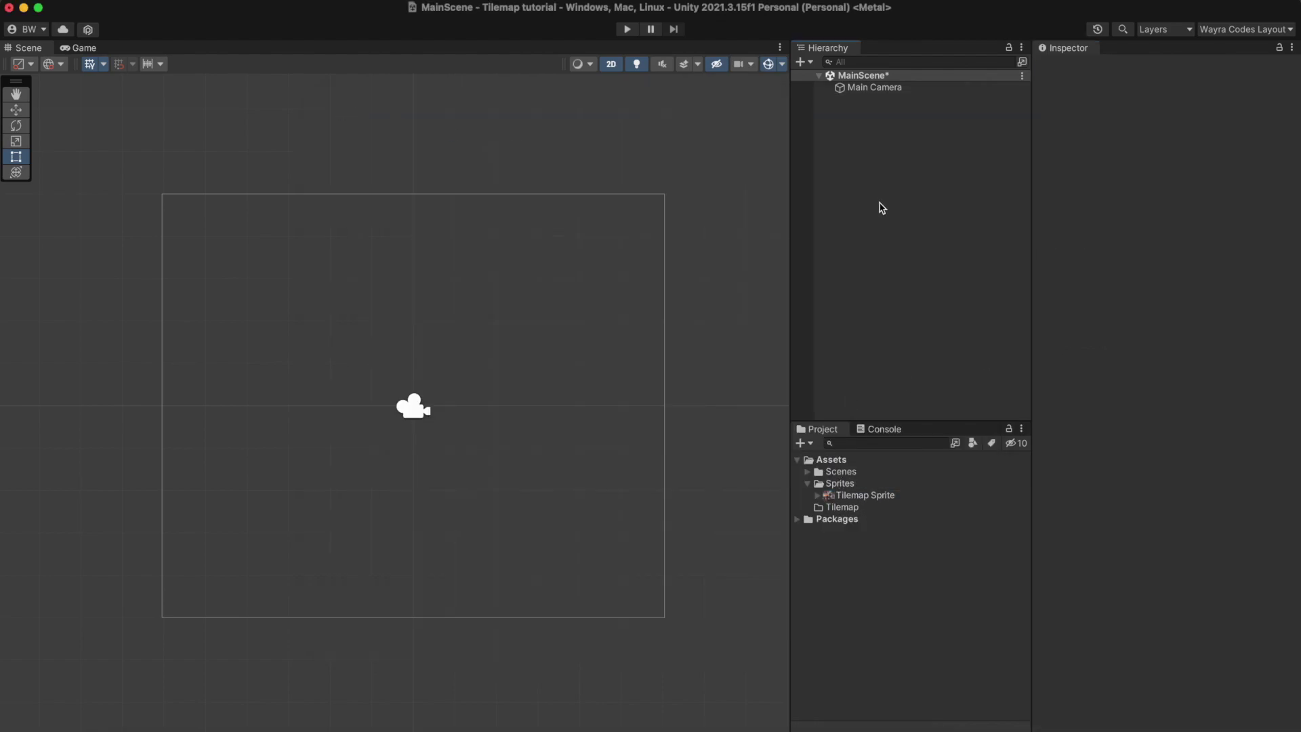
# Step: Add a rectangular tilemap to MainScene and rename it FirstLayerTilemap
pyautogui.rightClick(880, 208)
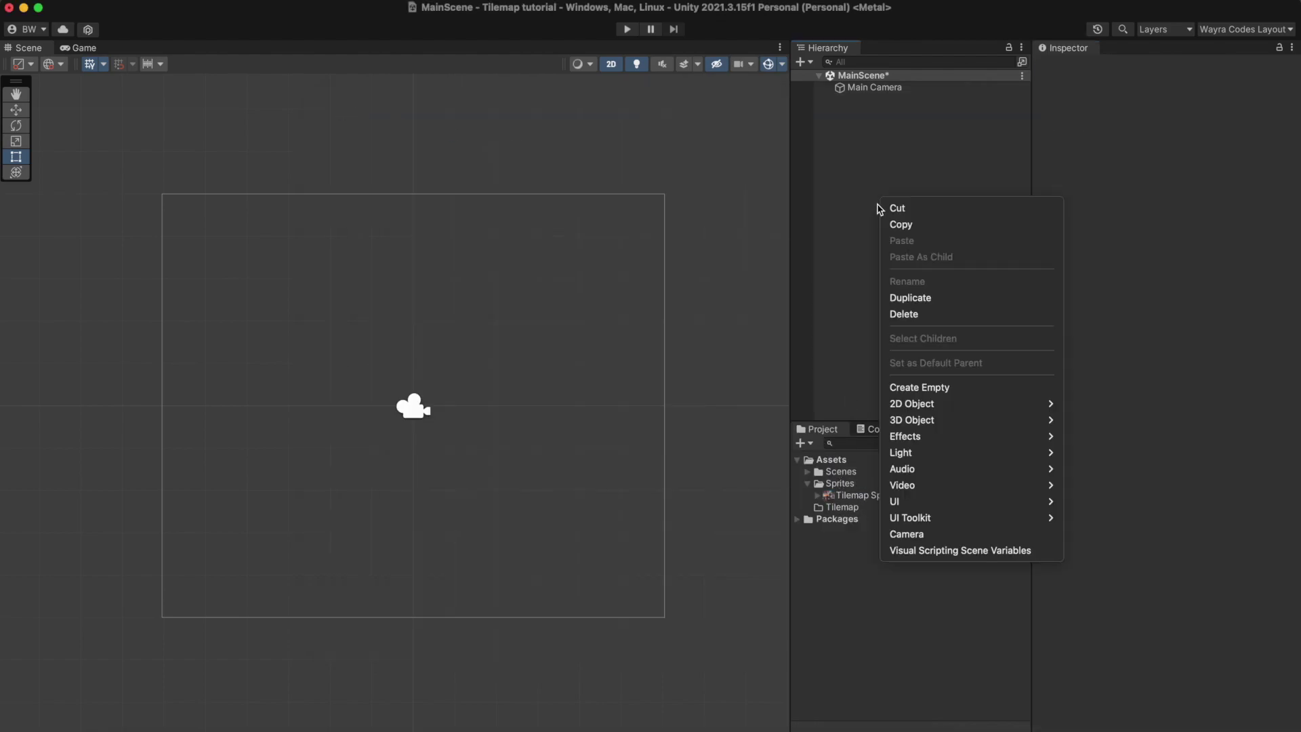
pyautogui.moveTo(921, 407)
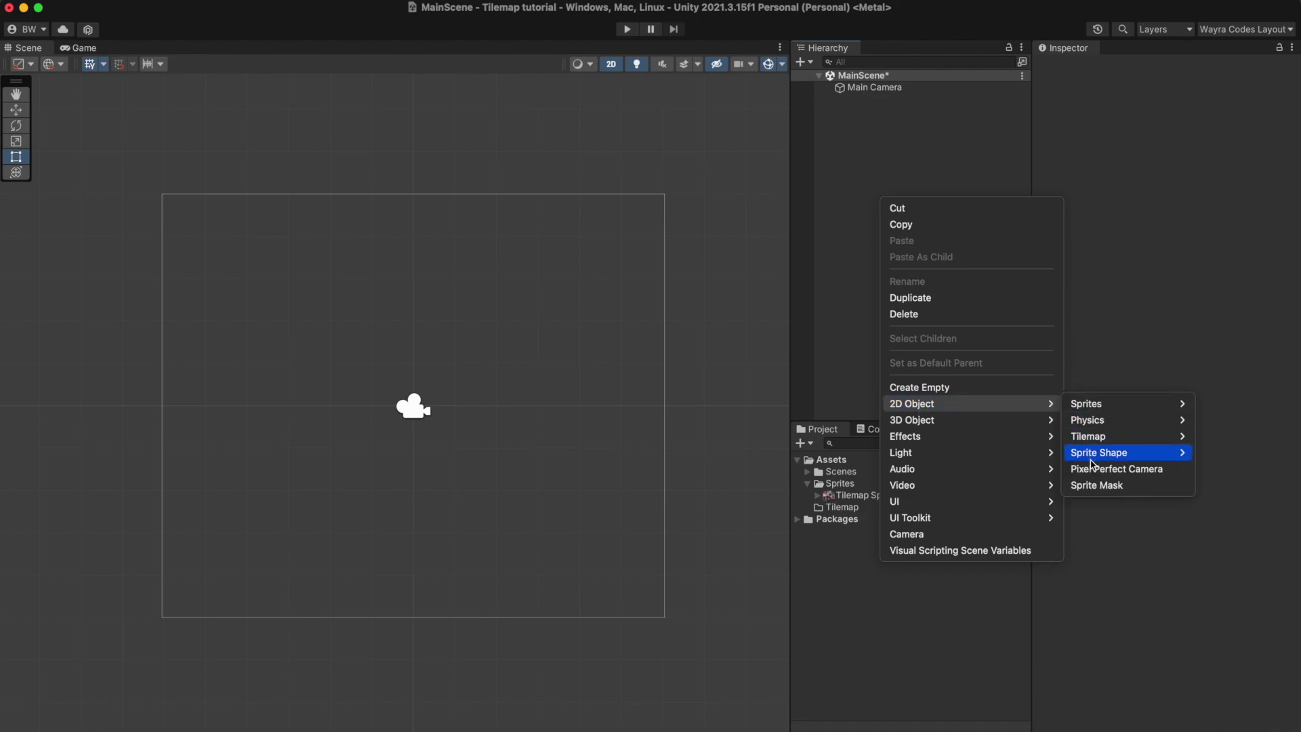
pyautogui.moveTo(1112, 439)
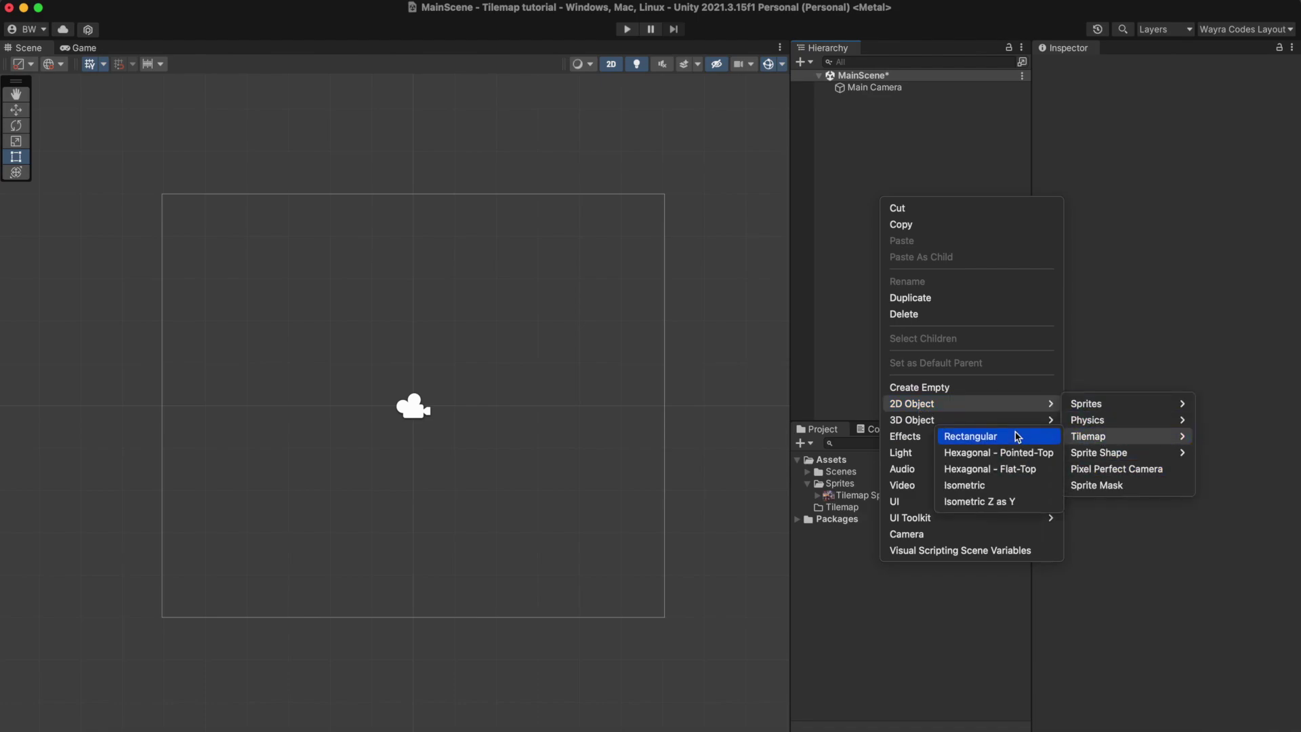
pyautogui.click(1017, 436)
pyautogui.scroll(-5, 689, 215)
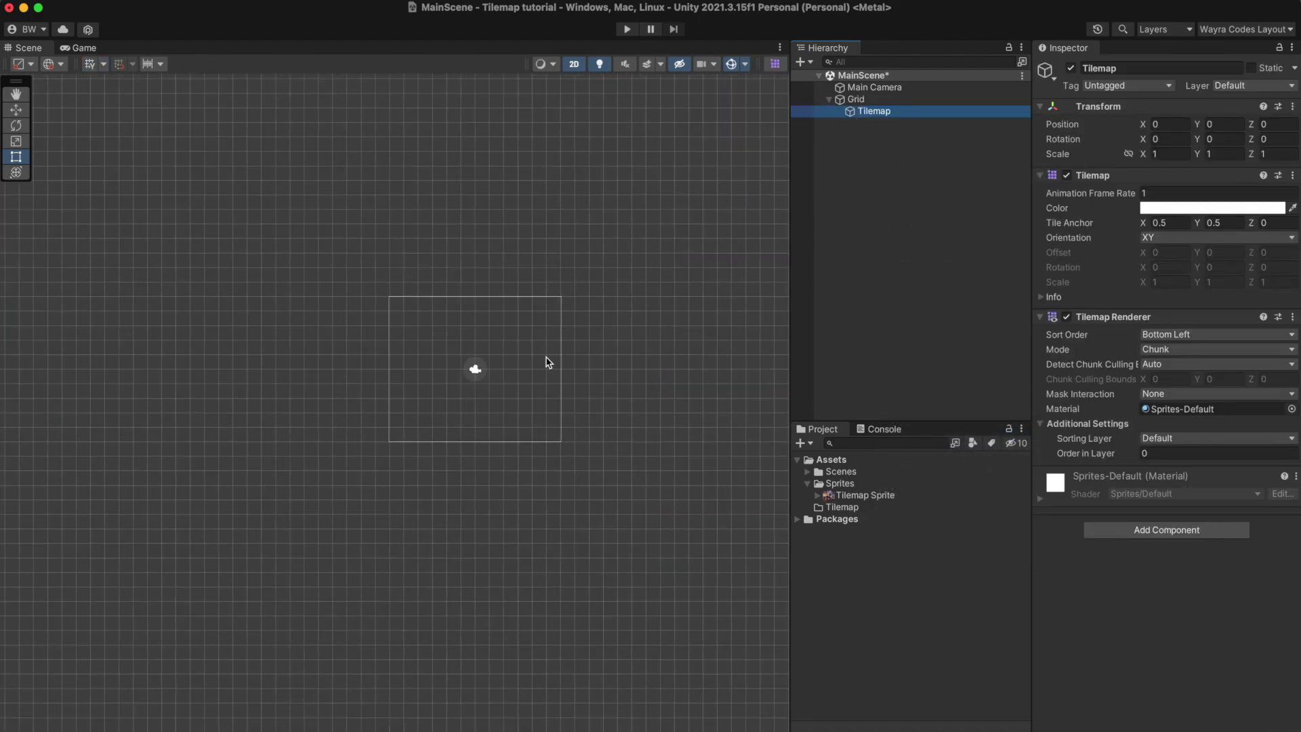
pyautogui.moveTo(546, 360); pyautogui.dragTo(508, 328, button='middle')
pyautogui.scroll(5, 509, 290)
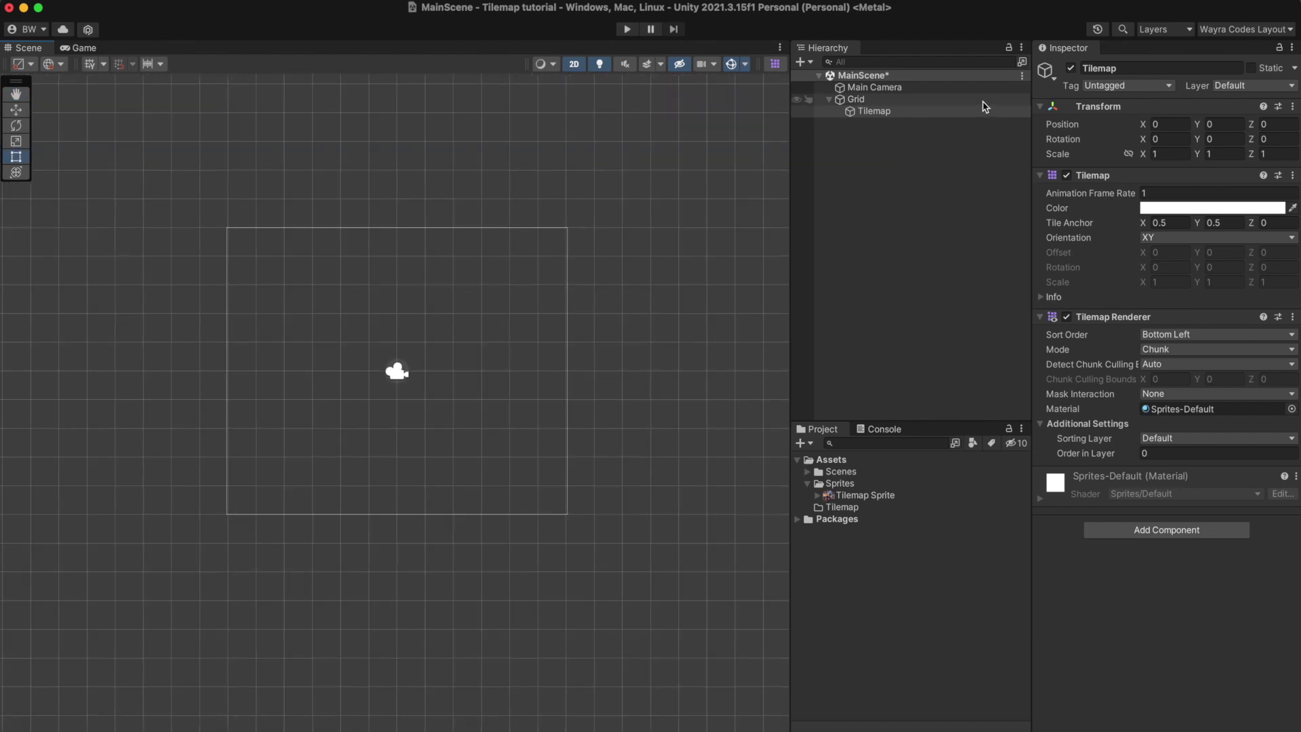
pyautogui.click(969, 111)
pyautogui.press('Return')
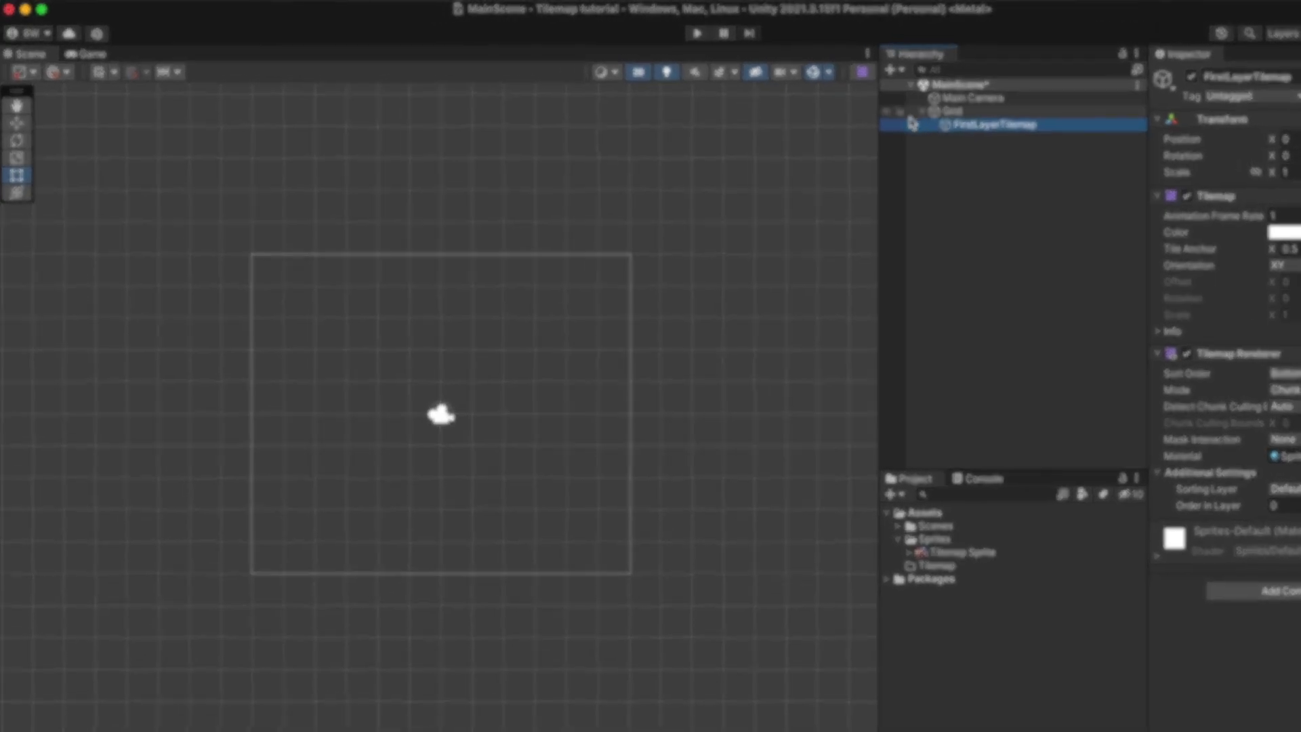
# Step: Open the Tile Palette window and dock it beside the Inspector
pyautogui.click(565, 13)
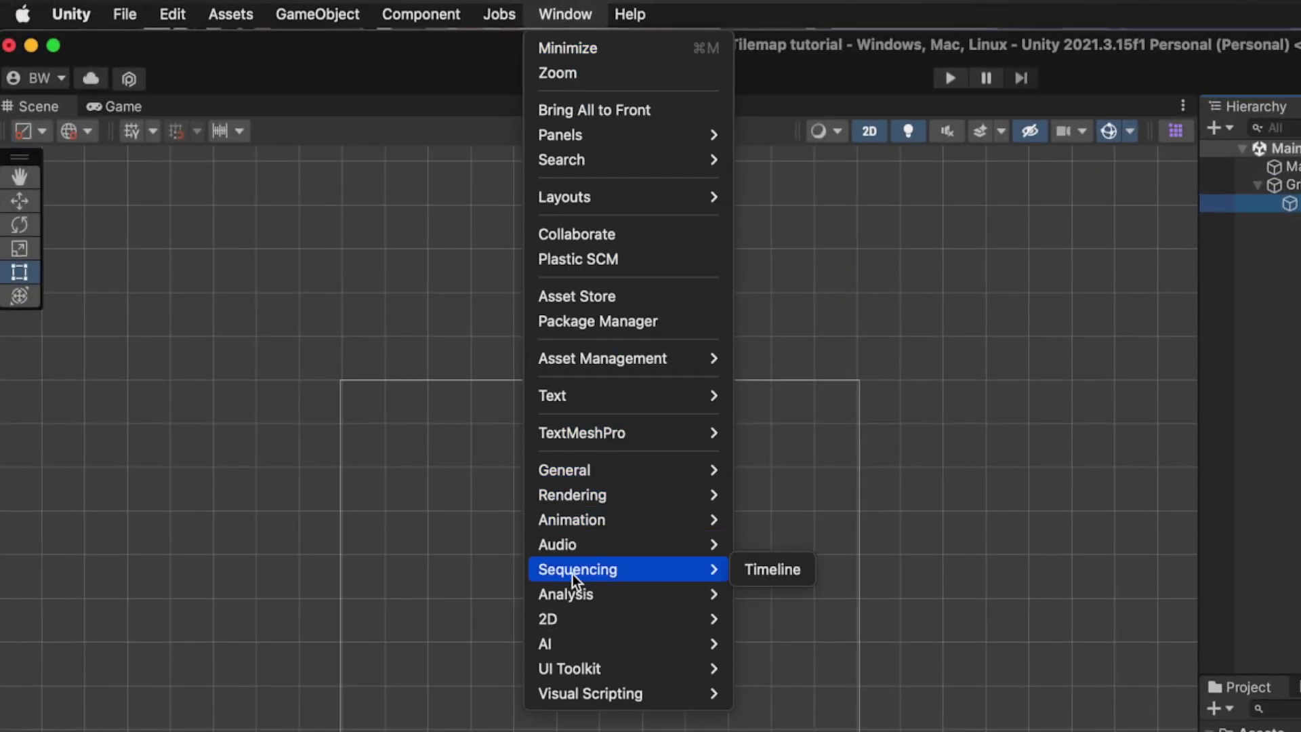
pyautogui.moveTo(710, 618)
pyautogui.click(758, 639)
pyautogui.moveTo(1097, 114); pyautogui.dragTo(1118, 57)
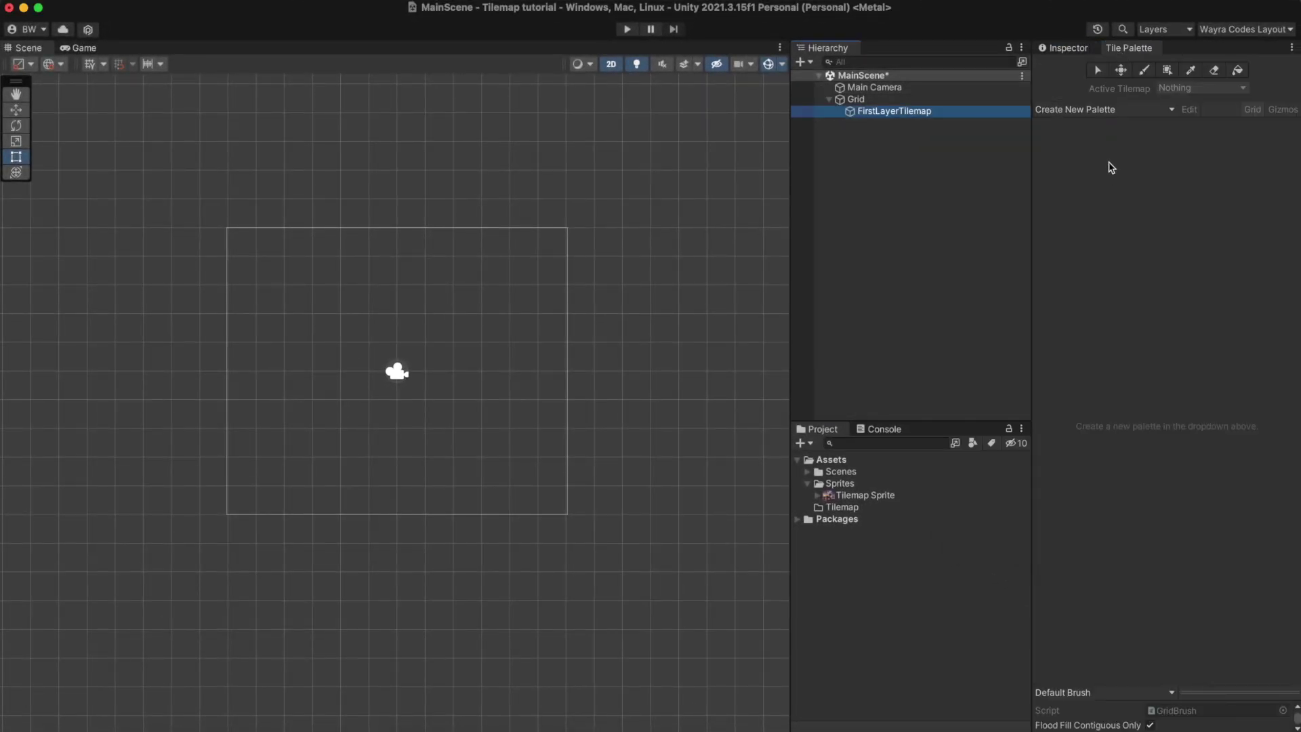
# Step: Create a tile palette named General Palette with a Rectangle grid and automatic cell size, saved in the Assets/Tilemap folder
pyautogui.click(1105, 110)
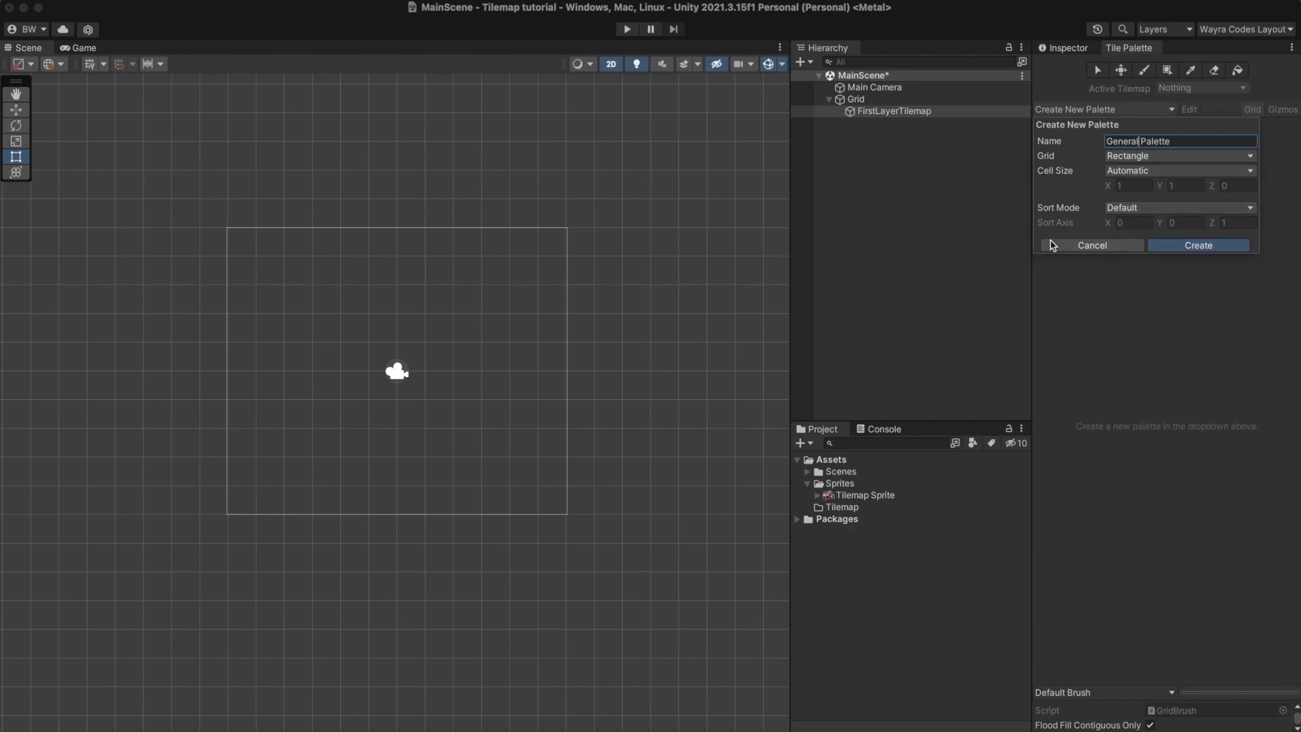
pyautogui.click(1198, 245)
pyautogui.click(827, 265)
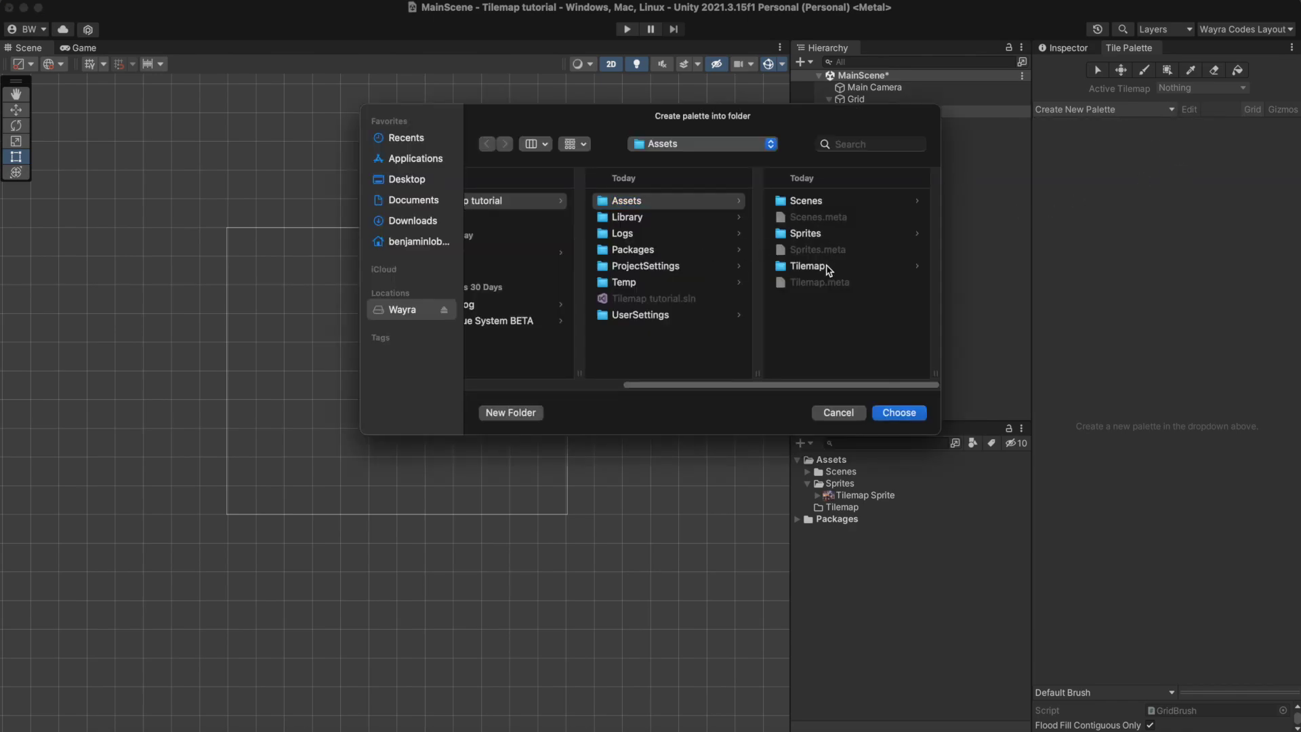
pyautogui.click(904, 413)
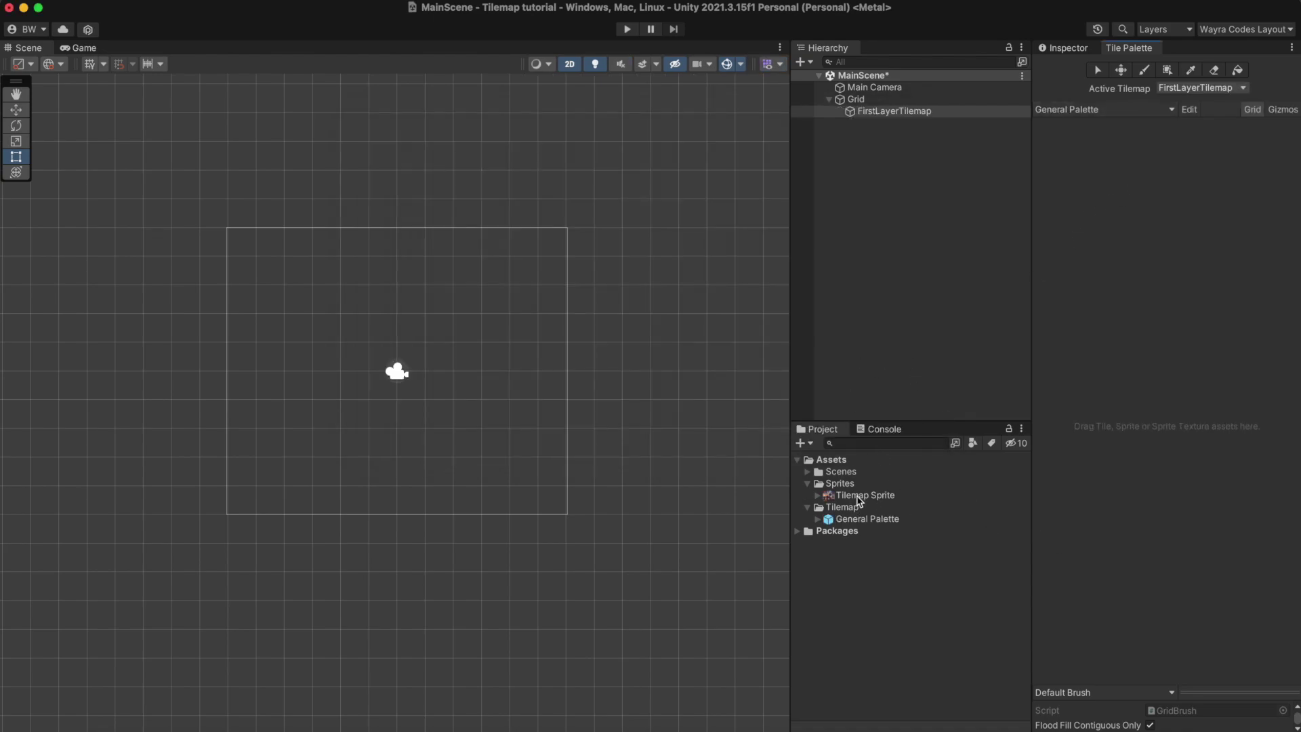
# Step: Add Tilemap Sprite to General Palette, generating its tiles into a new folder named Palette inside Assets/Tilemap
pyautogui.moveTo(859, 498); pyautogui.dragTo(1138, 398)
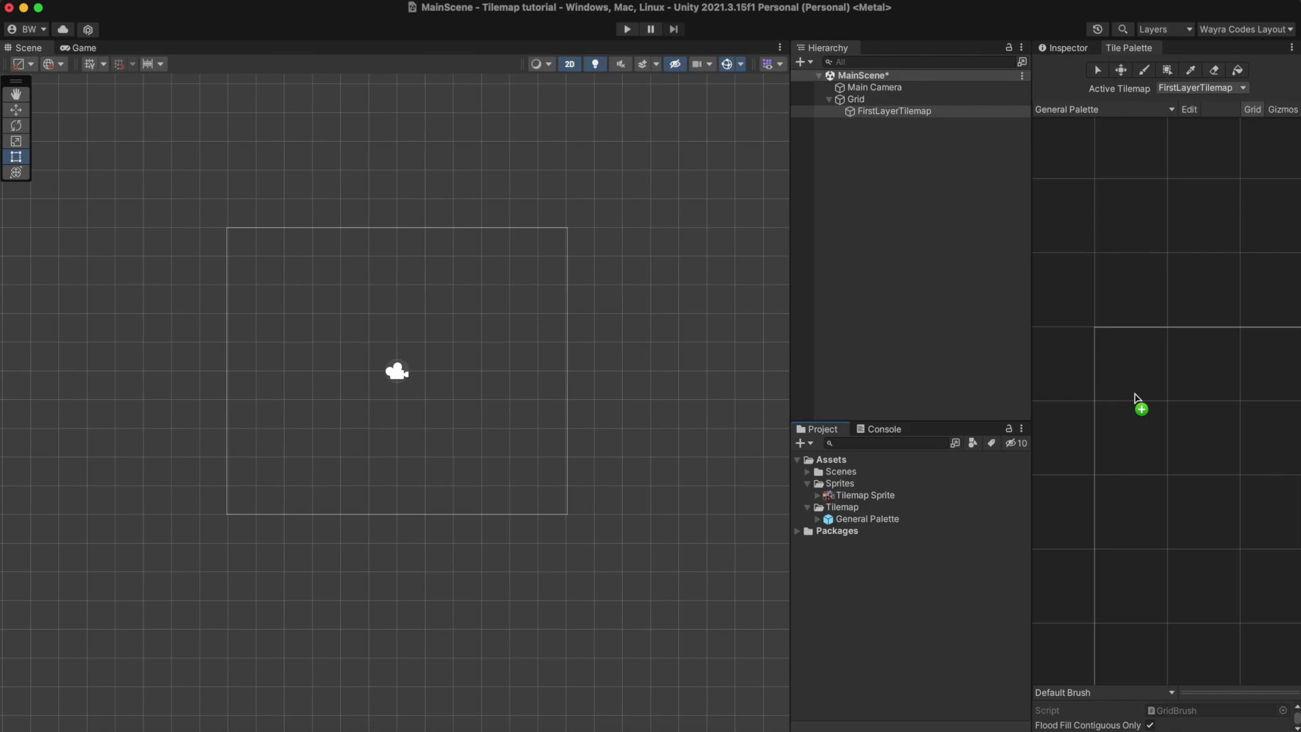
pyautogui.moveTo(1133, 403); pyautogui.dragTo(1135, 421)
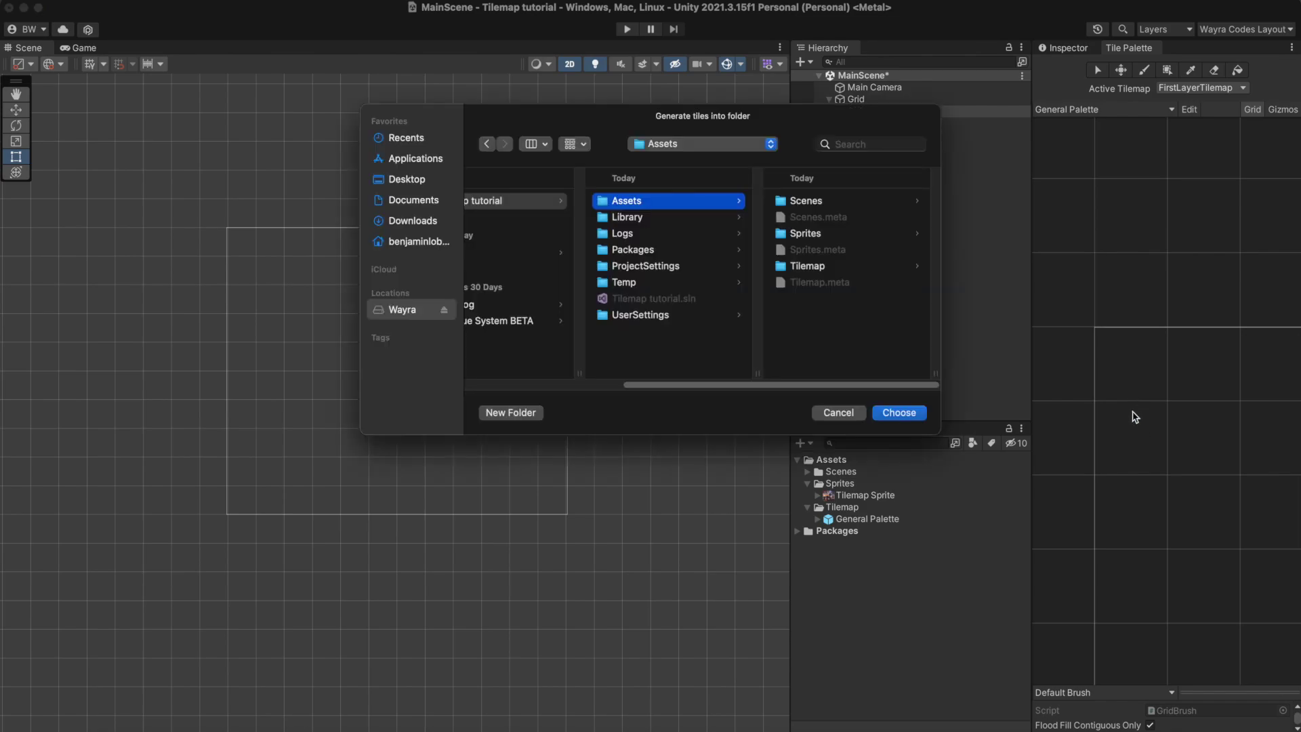
pyautogui.click(790, 266)
pyautogui.click(519, 412)
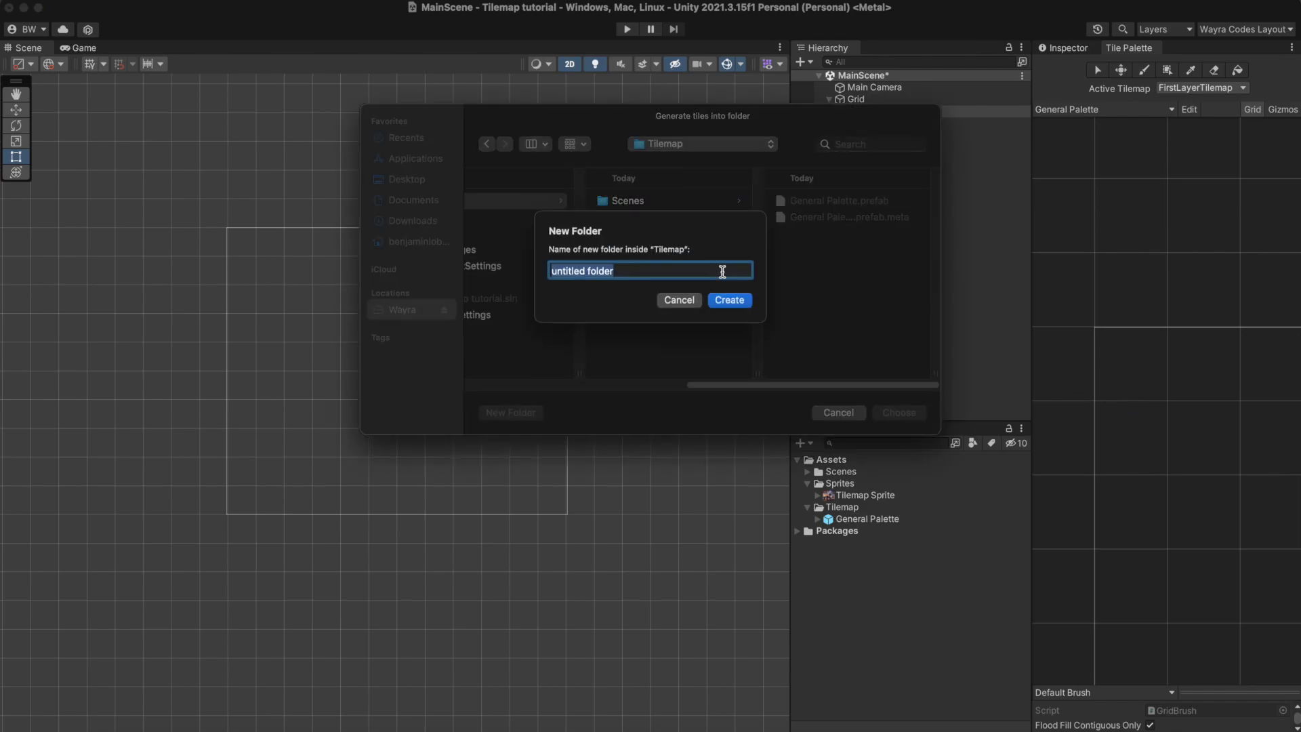
pyautogui.press('BackSpace')
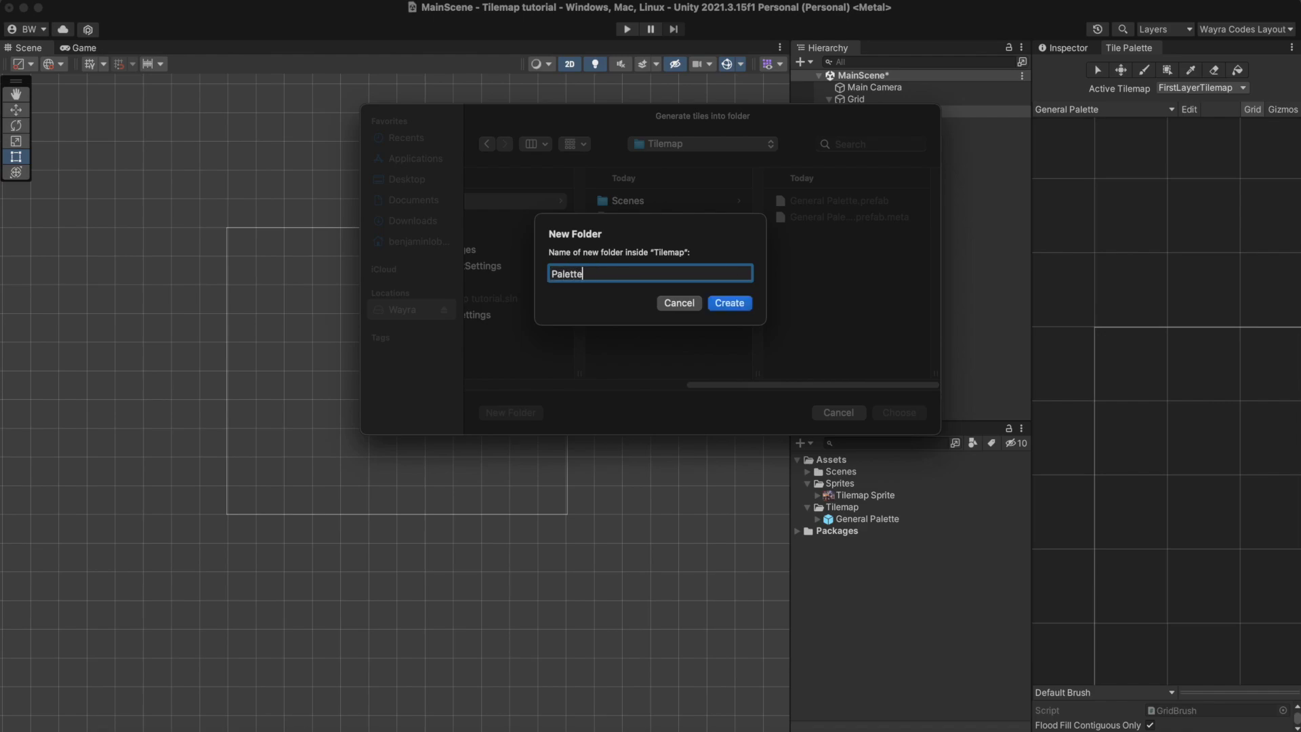
pyautogui.press('Return')
pyautogui.click(908, 413)
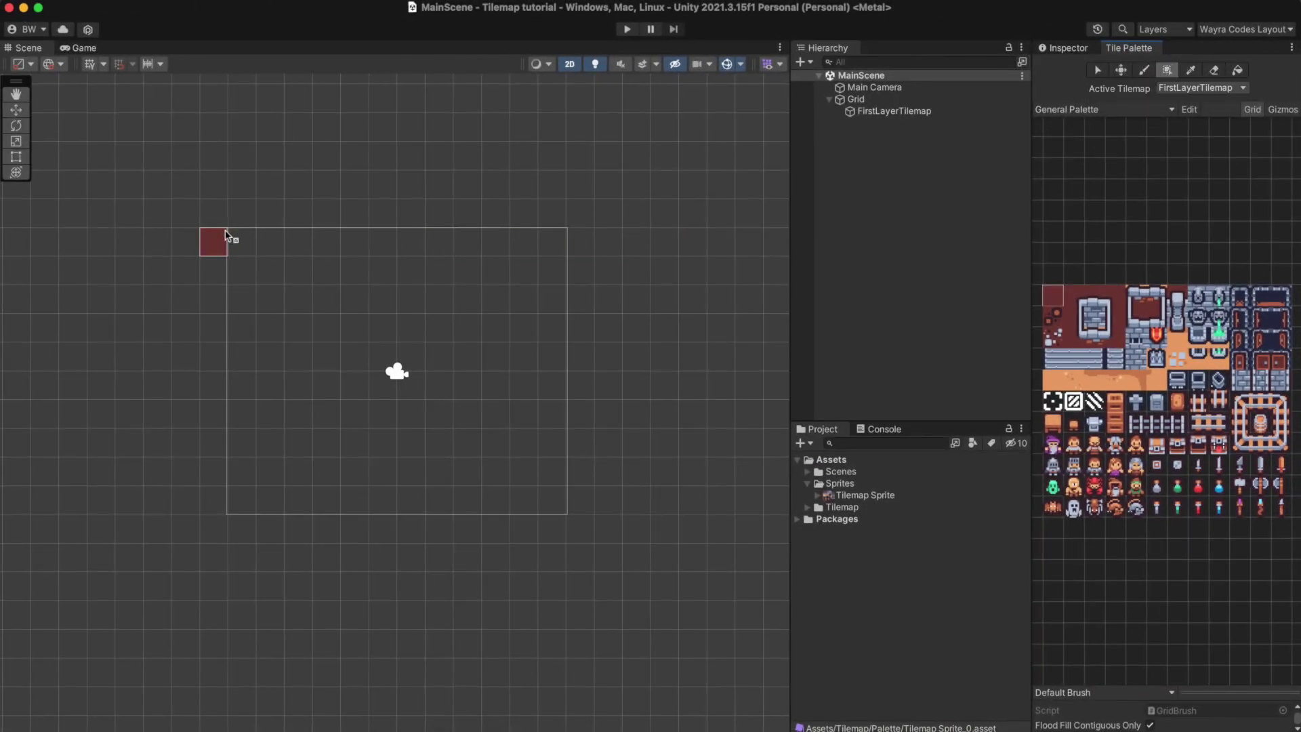
# Step: Fill the camera area plus a surrounding margin with plain red ground, and paint the central stone structure's upper edge with the brush
pyautogui.moveTo(206, 215); pyautogui.dragTo(594, 525)
pyautogui.scroll(3, 393, 366)
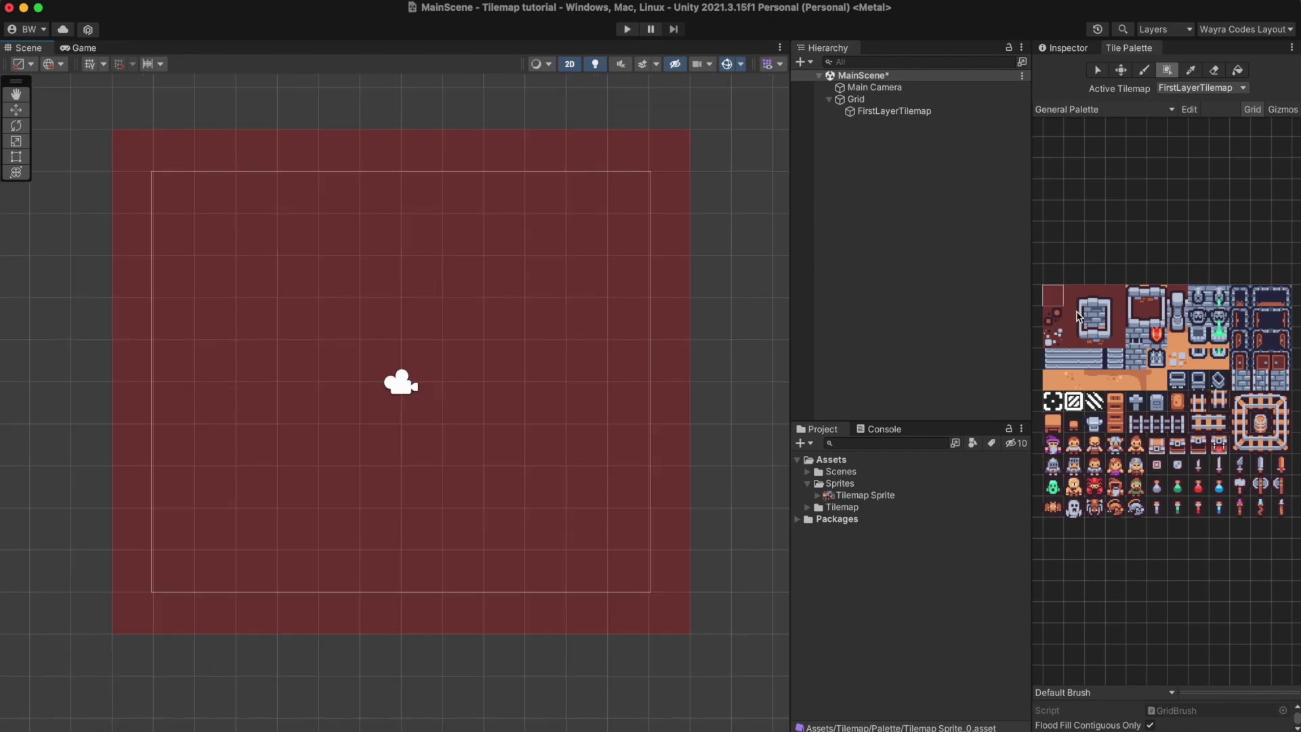
pyautogui.click(1092, 299)
pyautogui.click(1144, 70)
pyautogui.click(390, 281)
pyautogui.click(422, 280)
pyautogui.click(1113, 297)
pyautogui.click(461, 280)
pyautogui.click(1074, 296)
pyautogui.click(340, 280)
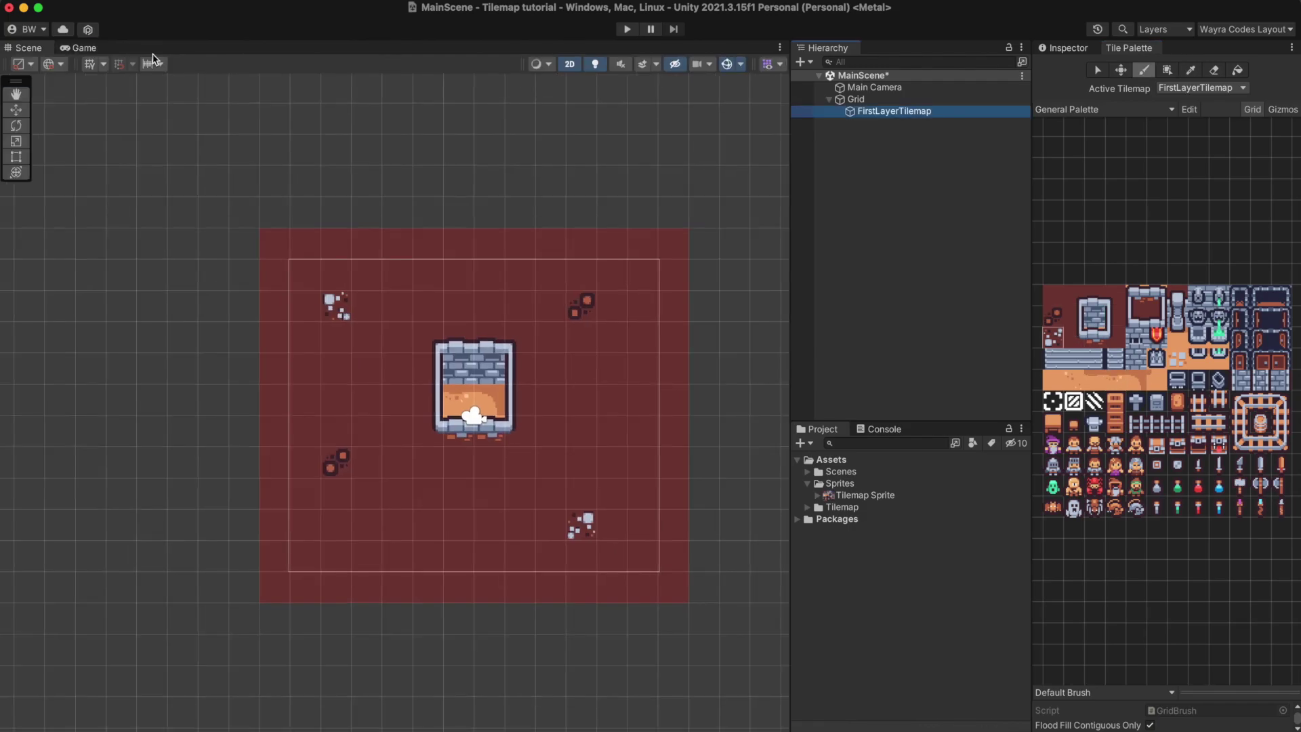
# Step: Paint a horizontal rail track with a mine cart below the stone structure on FirstLayerTilemap and view it in the Game view
pyautogui.moveTo(315, 482); pyautogui.dragTo(499, 483)
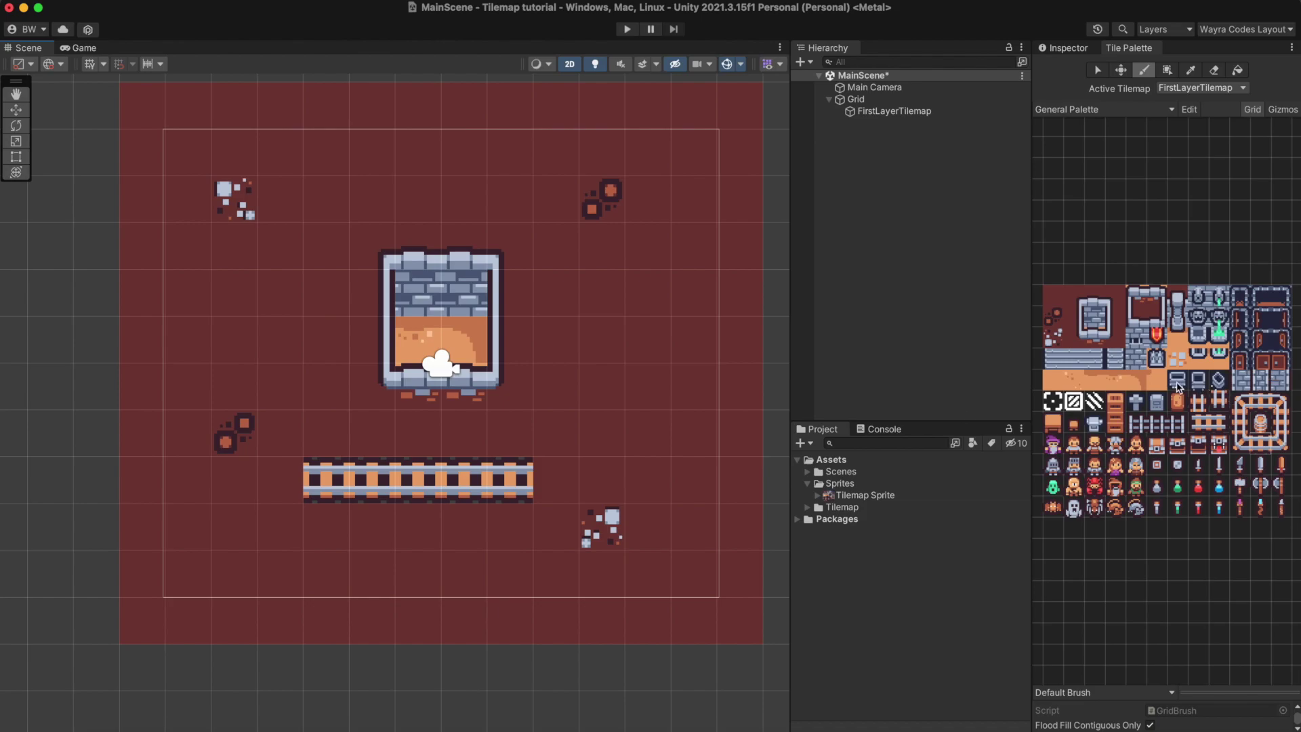
pyautogui.click(472, 482)
pyautogui.click(71, 47)
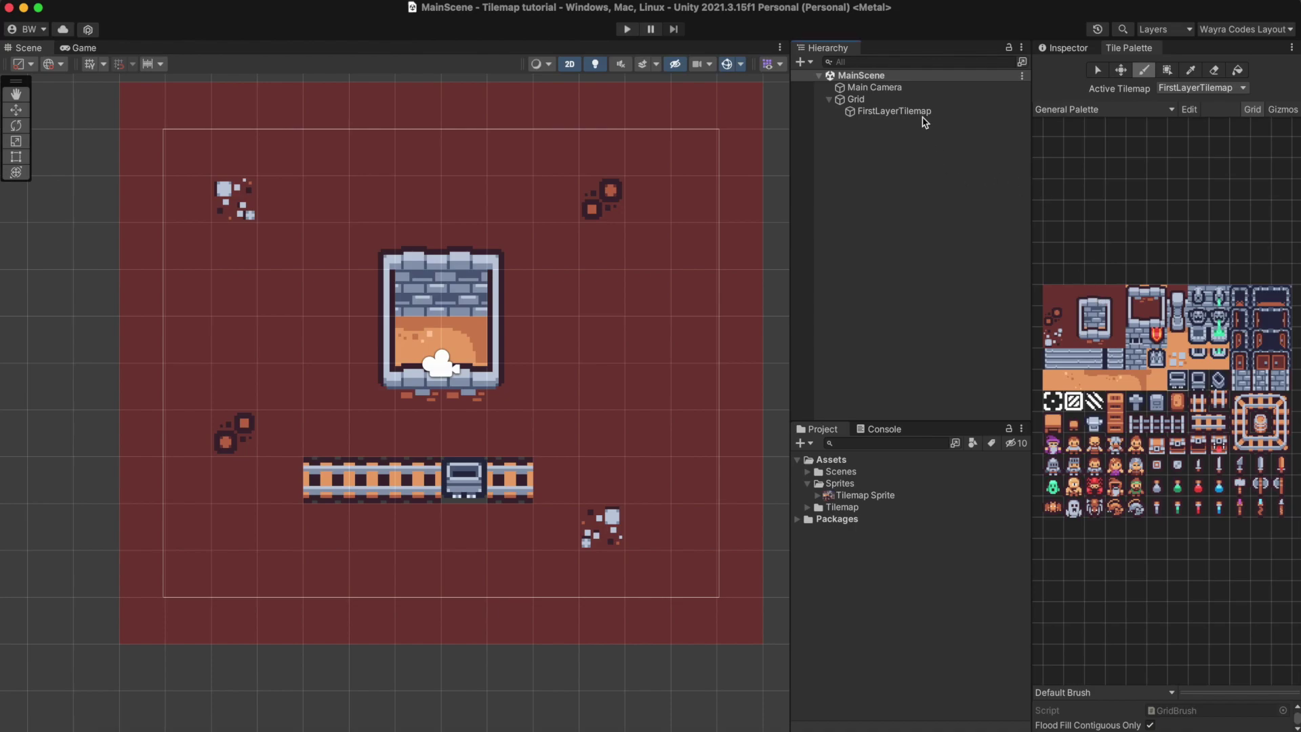
# Step: Add a second tilemap under Grid and name it SecondLayerTilemap
pyautogui.rightClick(881, 100)
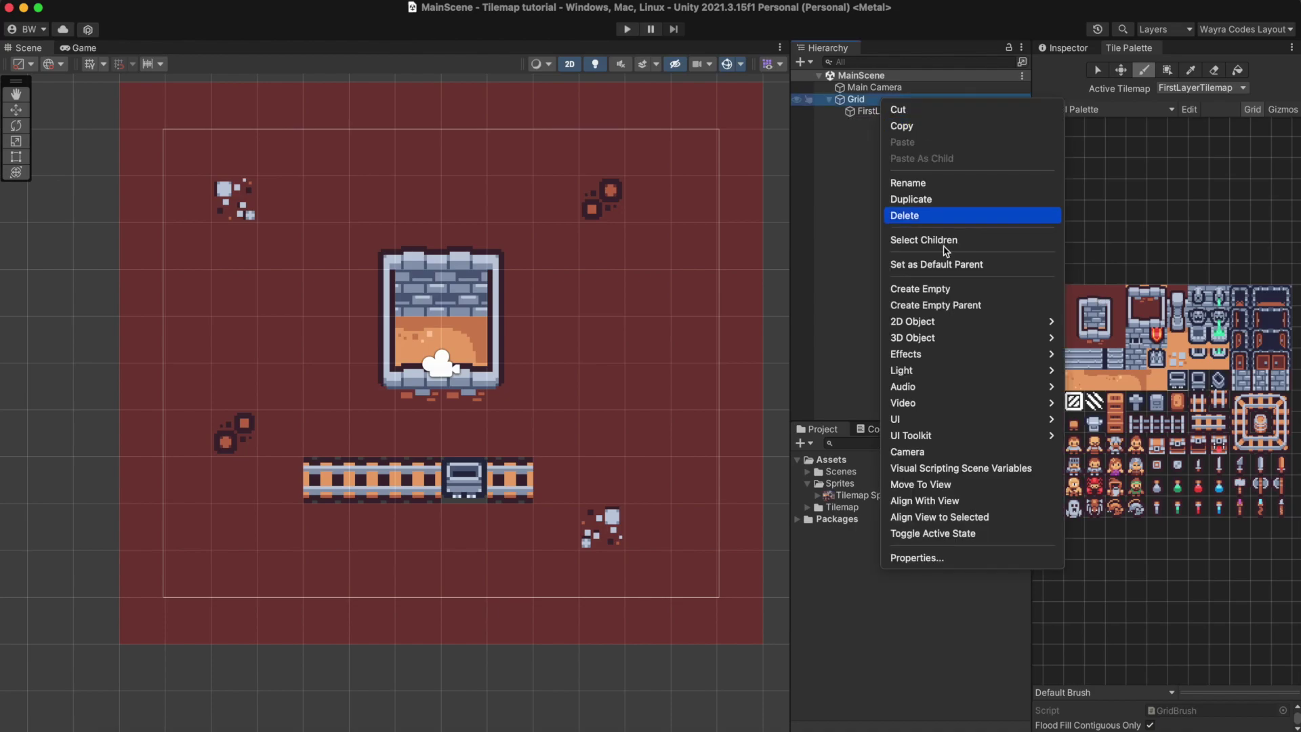
pyautogui.moveTo(935, 324)
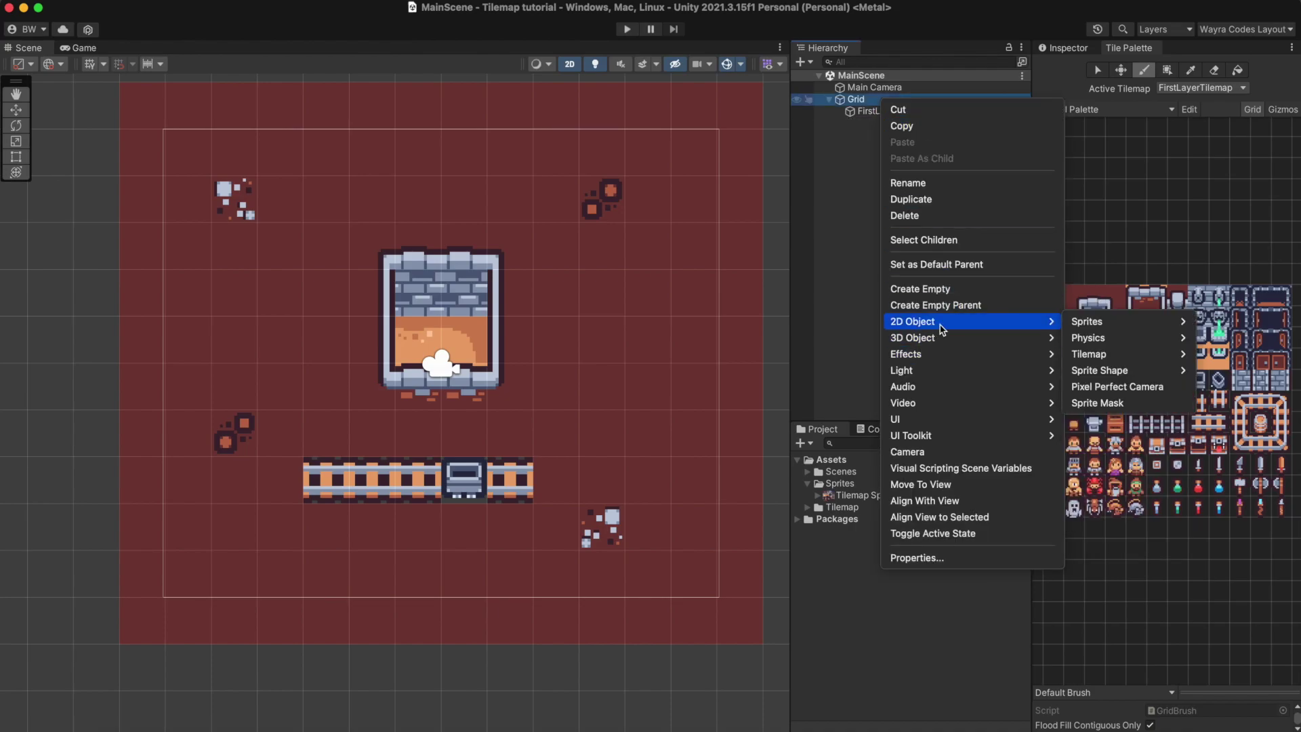
pyautogui.moveTo(1108, 353)
pyautogui.click(975, 354)
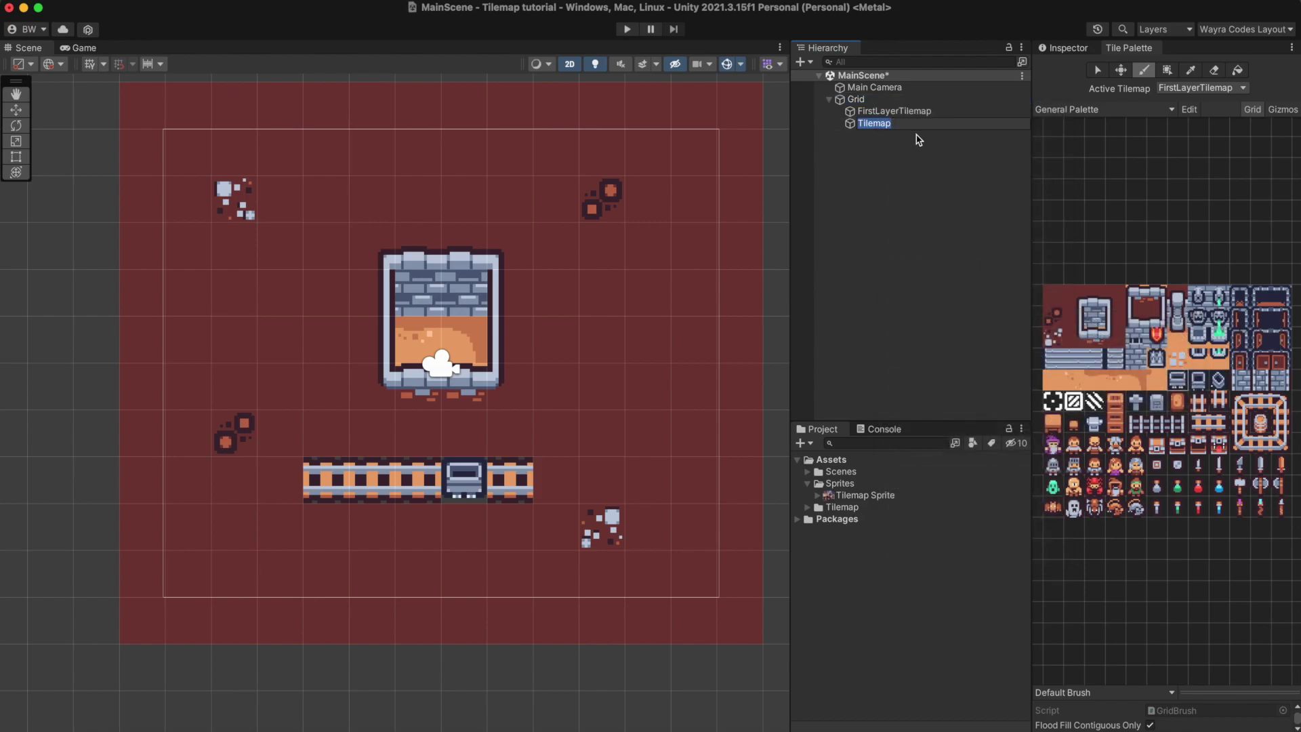
pyautogui.write('SecondLayerTilemap')
pyautogui.press('Return')
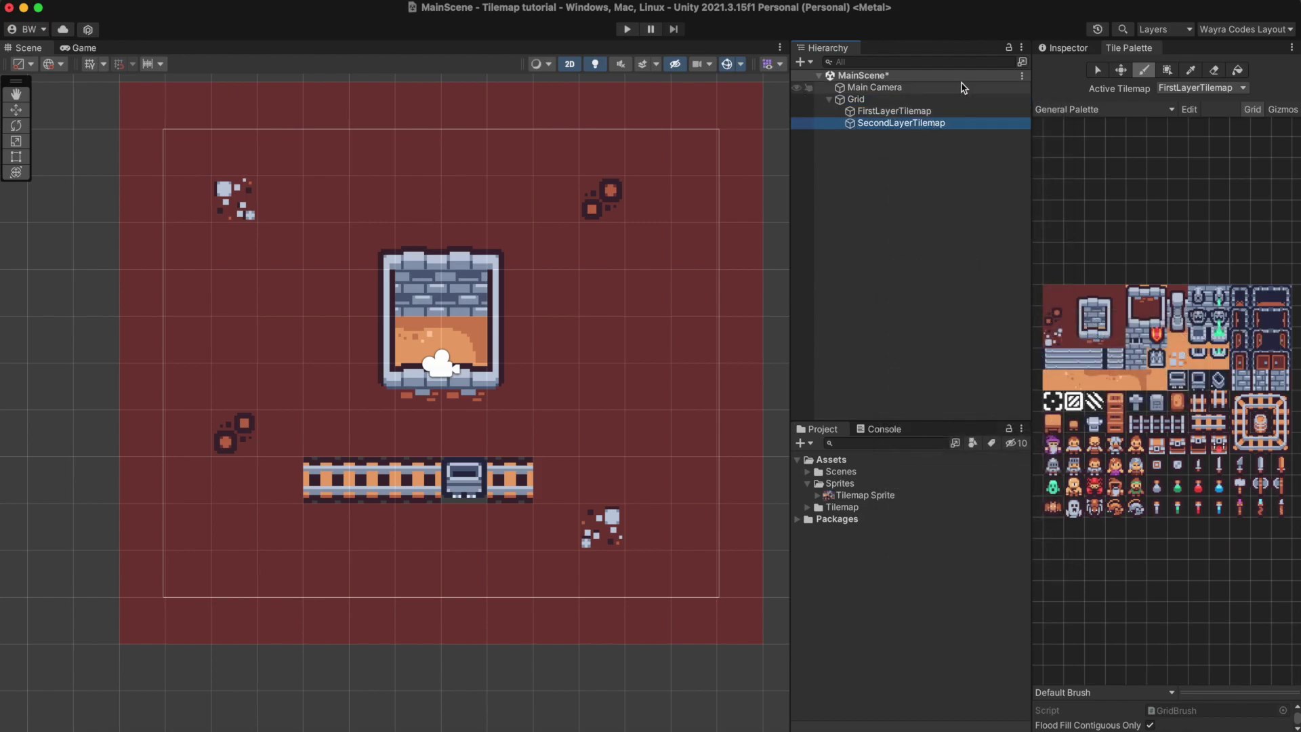
# Step: Set the Tilemap Renderer's Order in Layer to 1 for SecondLayerTilemap
pyautogui.click(1066, 51)
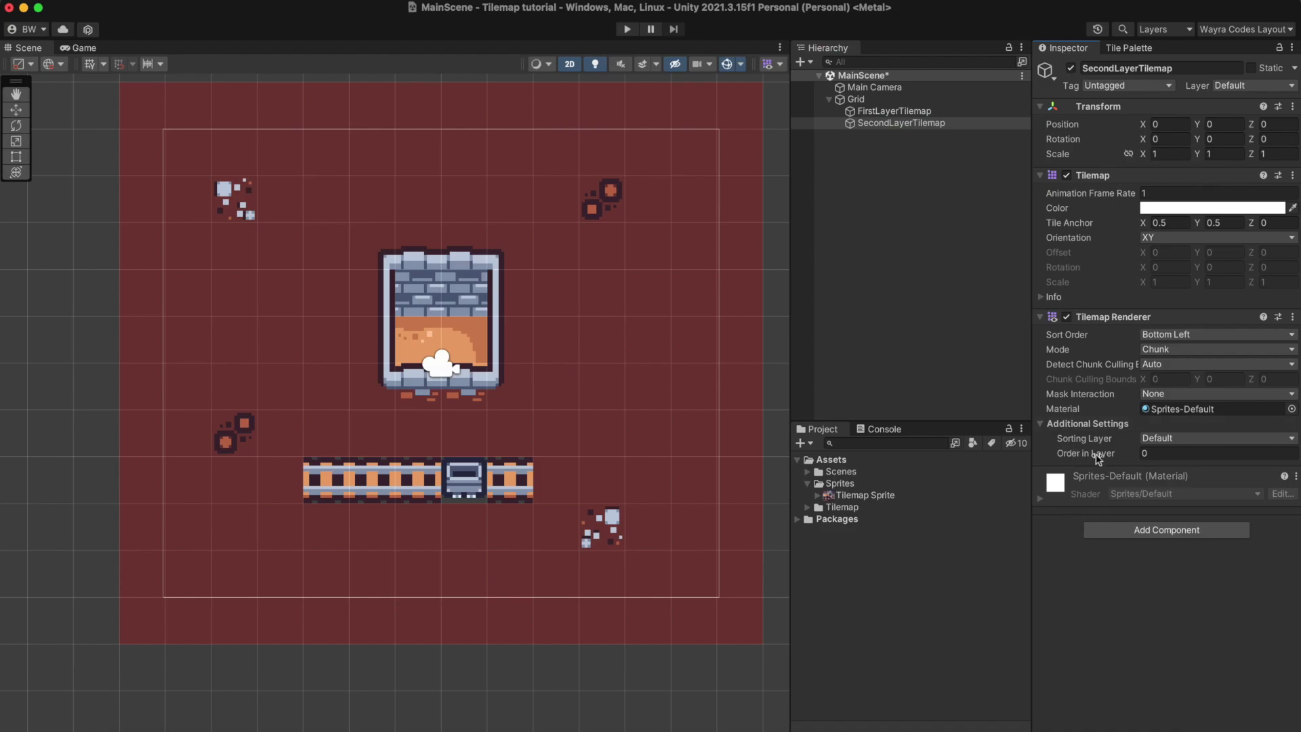
pyautogui.click(1160, 454)
pyautogui.press('Return')
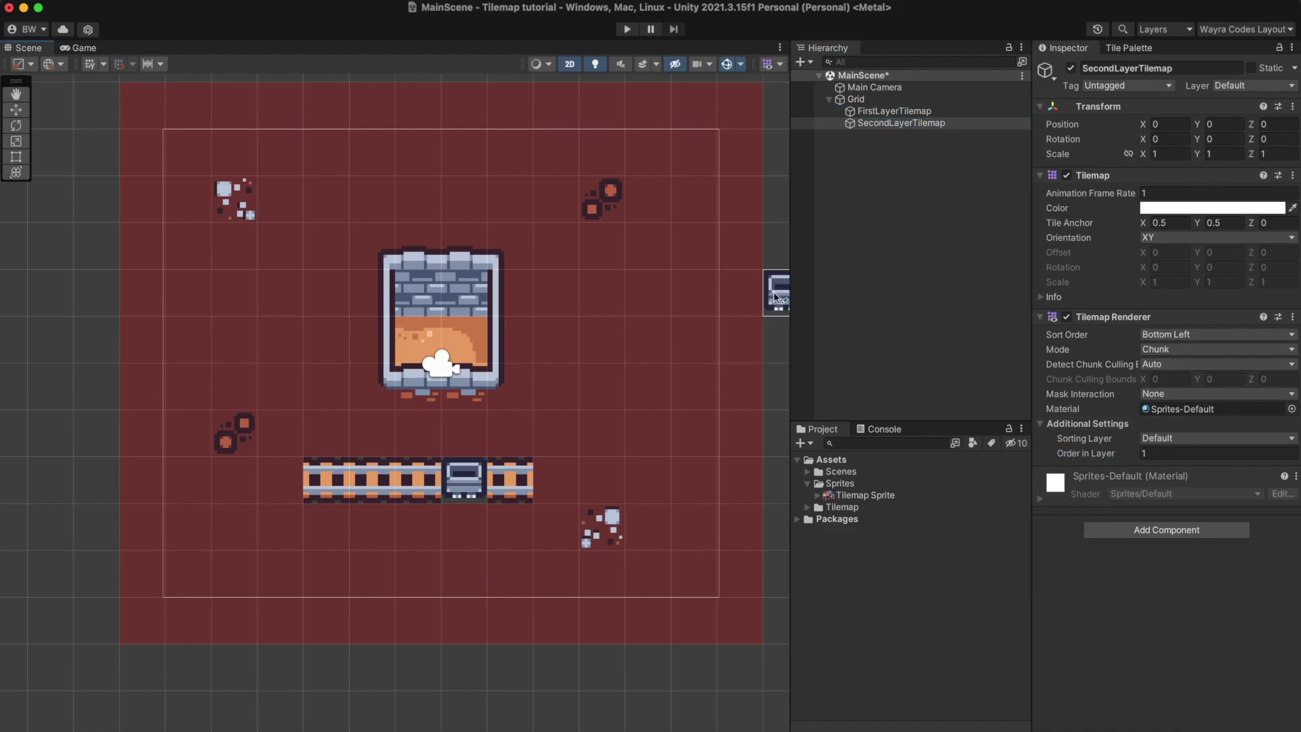
# Step: Paint over the rails and mine cart on FirstLayerTilemap with the plain red ground tile
pyautogui.click(1122, 48)
pyautogui.scroll(3, 393, 515)
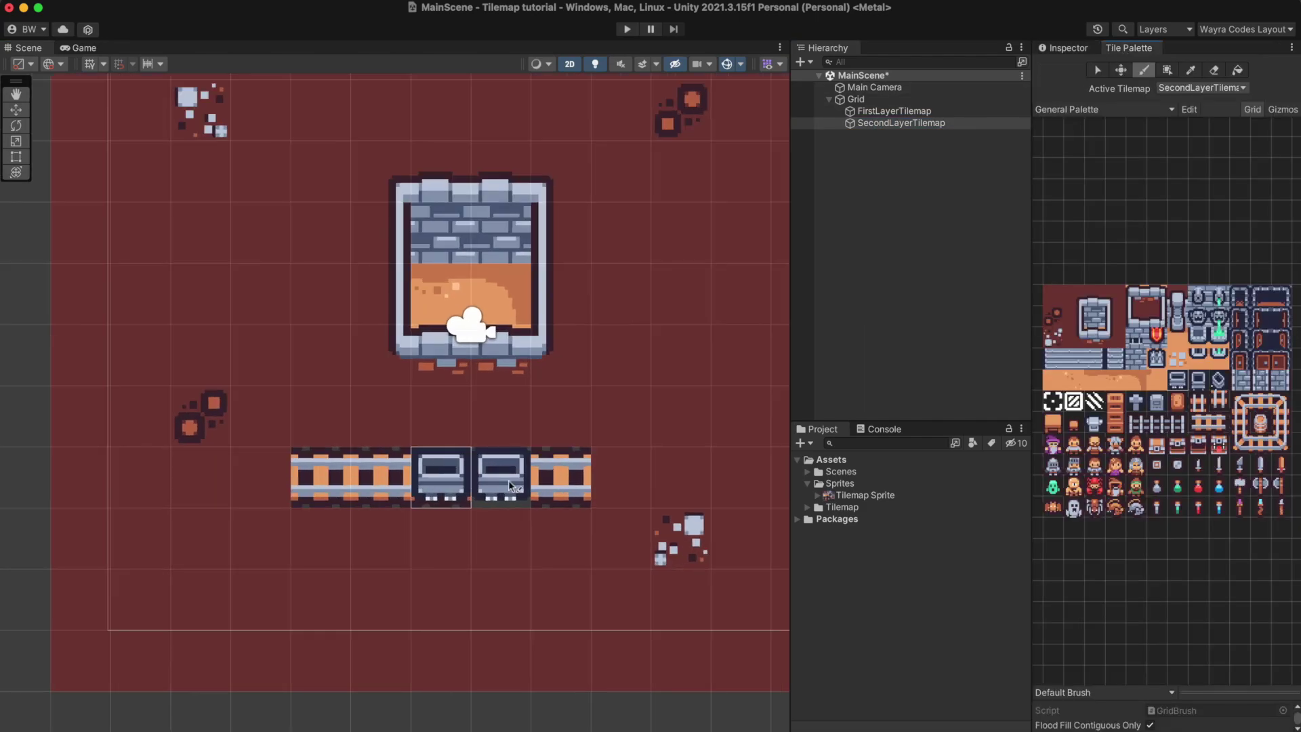
pyautogui.click(911, 112)
pyautogui.click(1068, 48)
pyautogui.click(1128, 48)
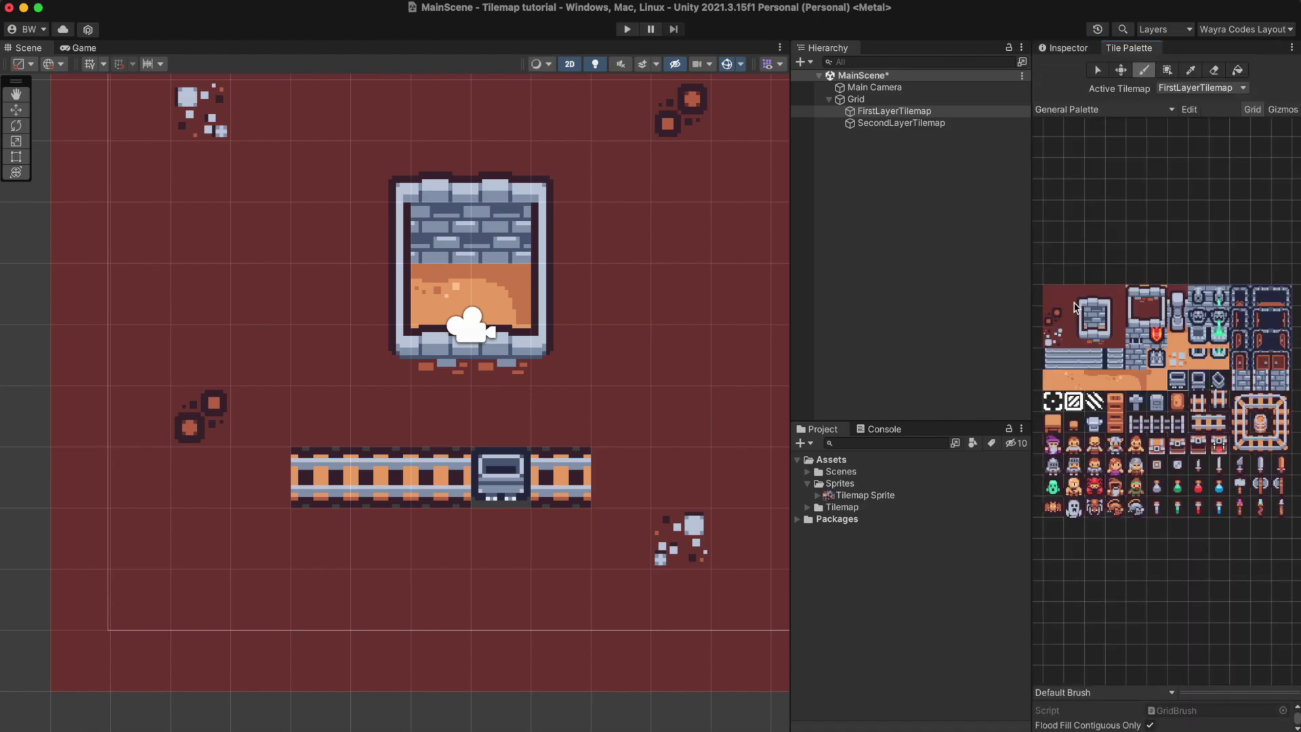
pyautogui.click(1052, 295)
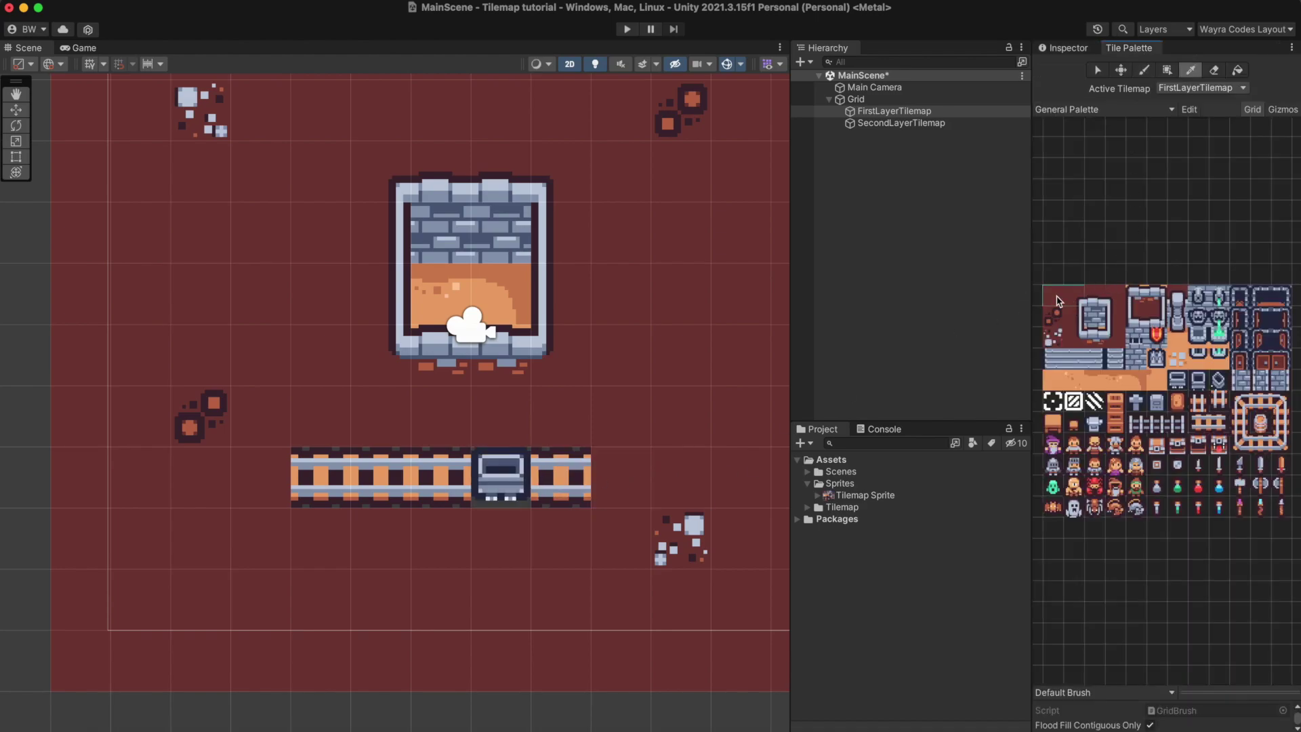
pyautogui.moveTo(603, 488); pyautogui.dragTo(364, 486)
pyautogui.scroll(-5, 569, 454)
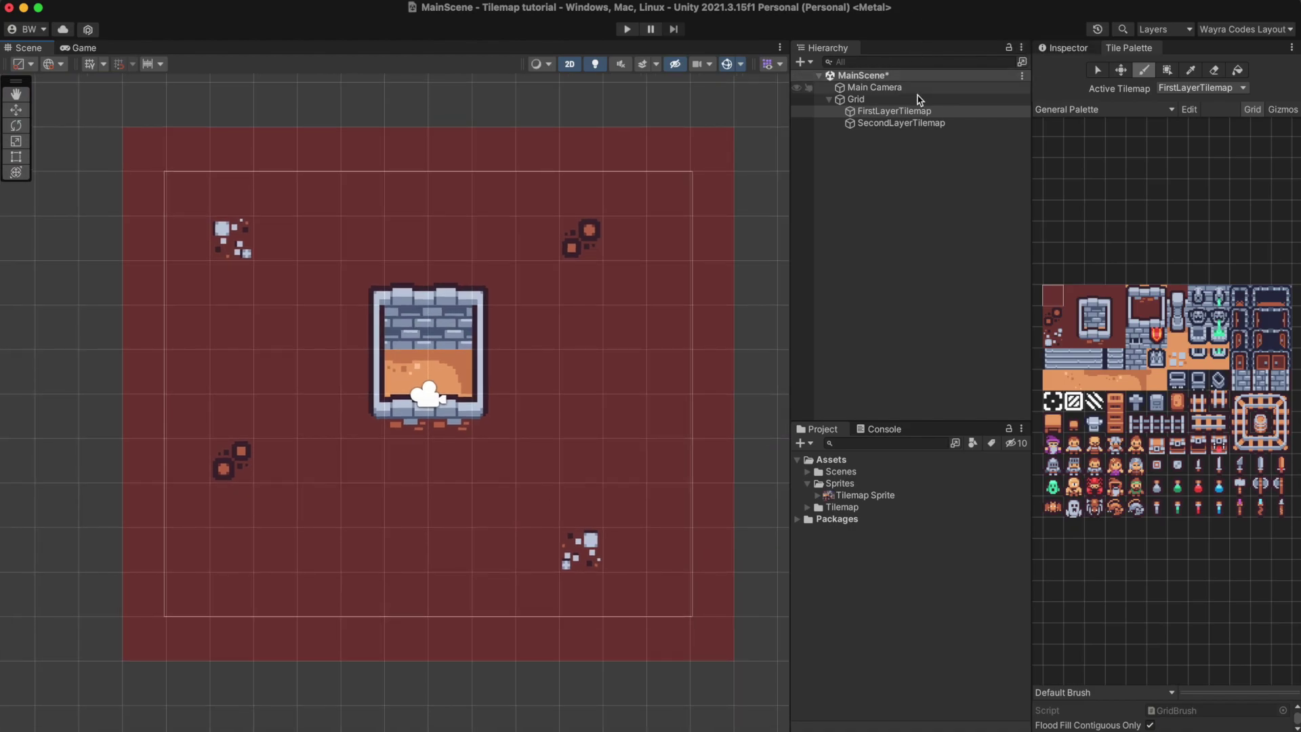
# Step: Paint a horizontal rail track six tiles long below the stone structure on SecondLayerTilemap
pyautogui.click(900, 124)
pyautogui.click(1129, 313)
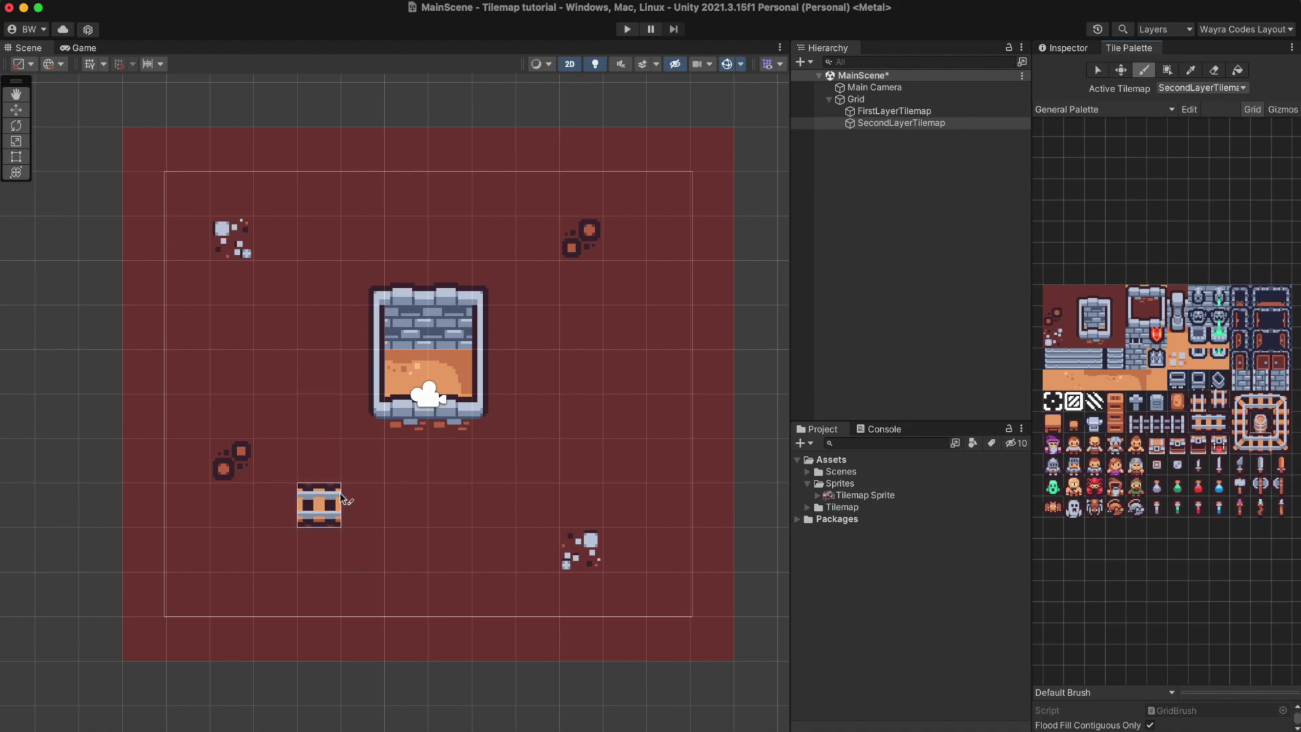
pyautogui.moveTo(320, 500); pyautogui.dragTo(522, 501)
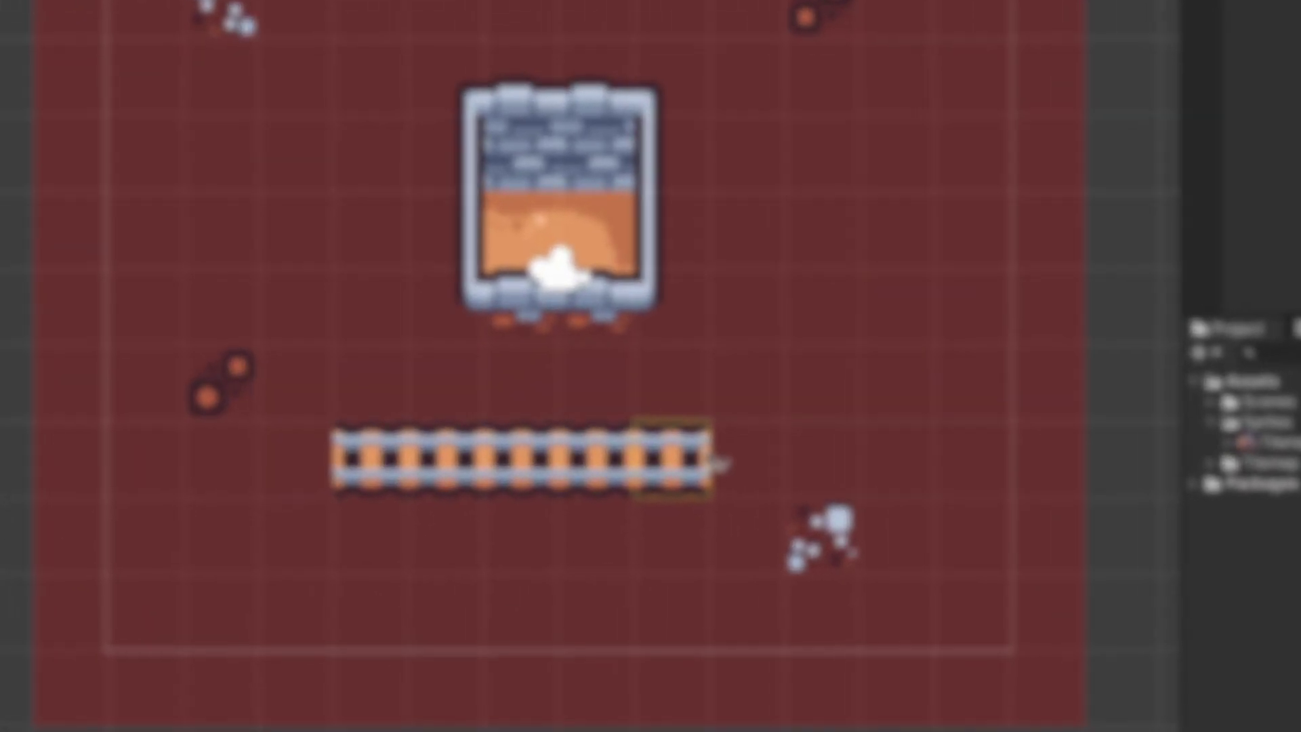
pyautogui.moveTo(710, 460); pyautogui.dragTo(723, 458)
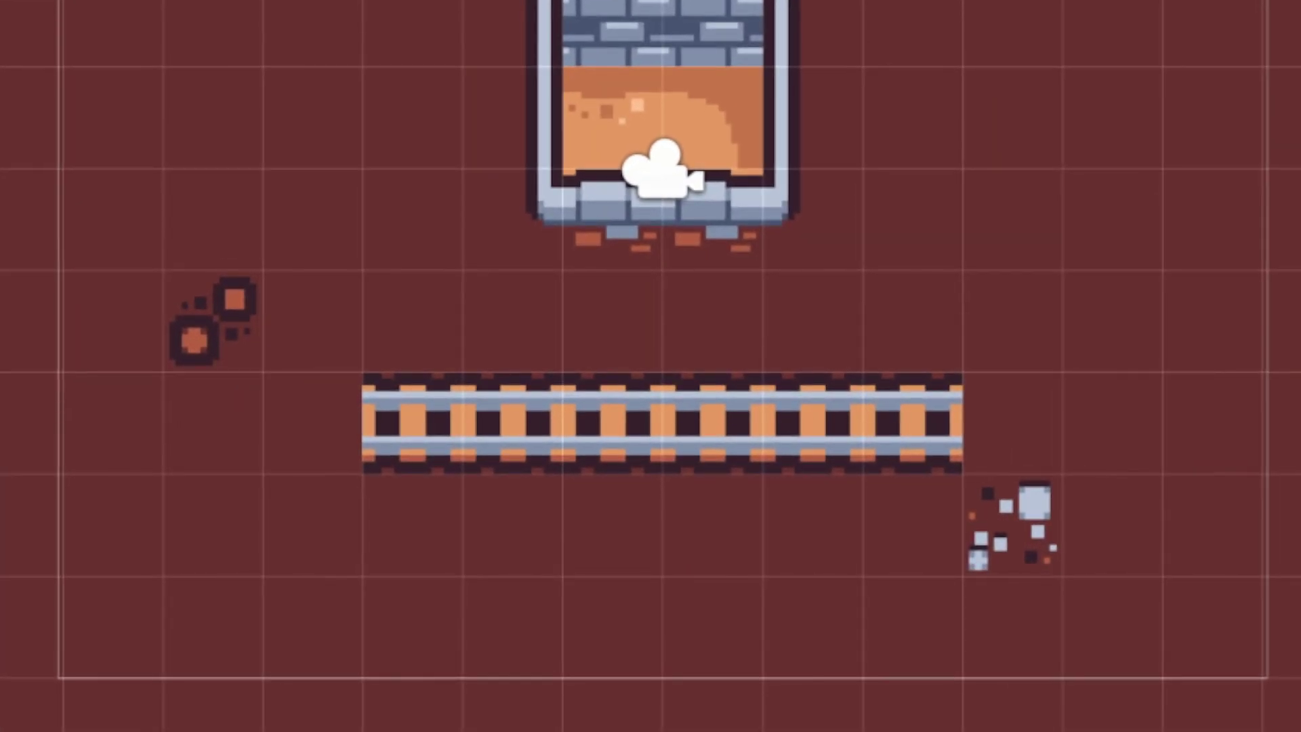